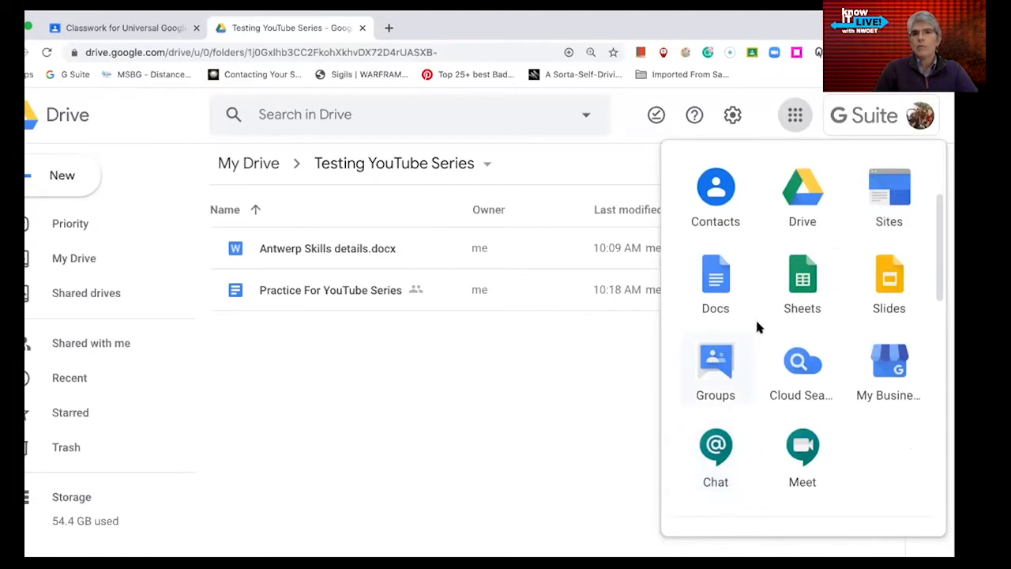
# - Scroll through the Drive apps launcher and launch the Groups tile in a new tab
pyautogui.scroll(-2, 757, 327)
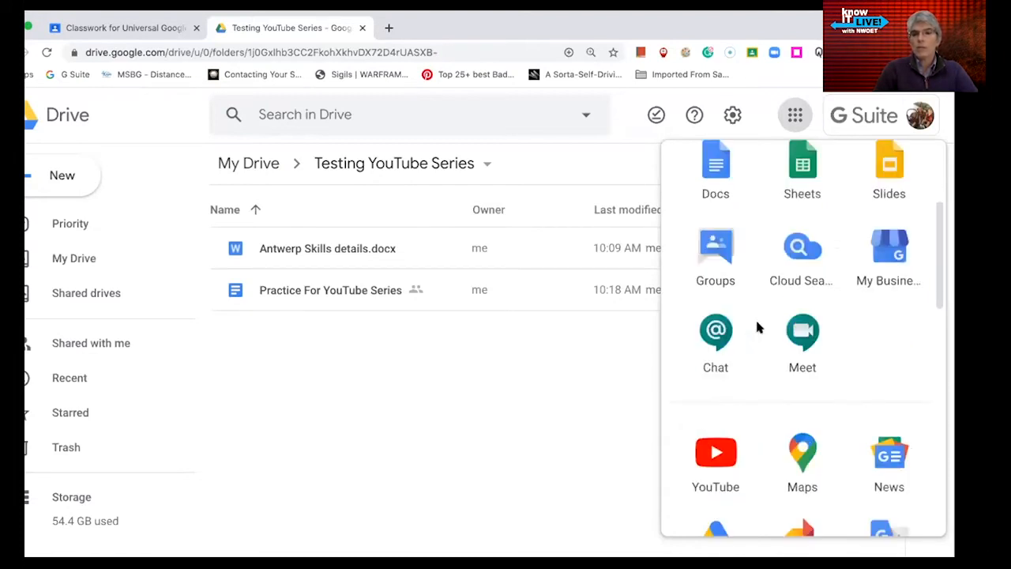
pyautogui.scroll(-4, 757, 326)
pyautogui.scroll(5, 757, 326)
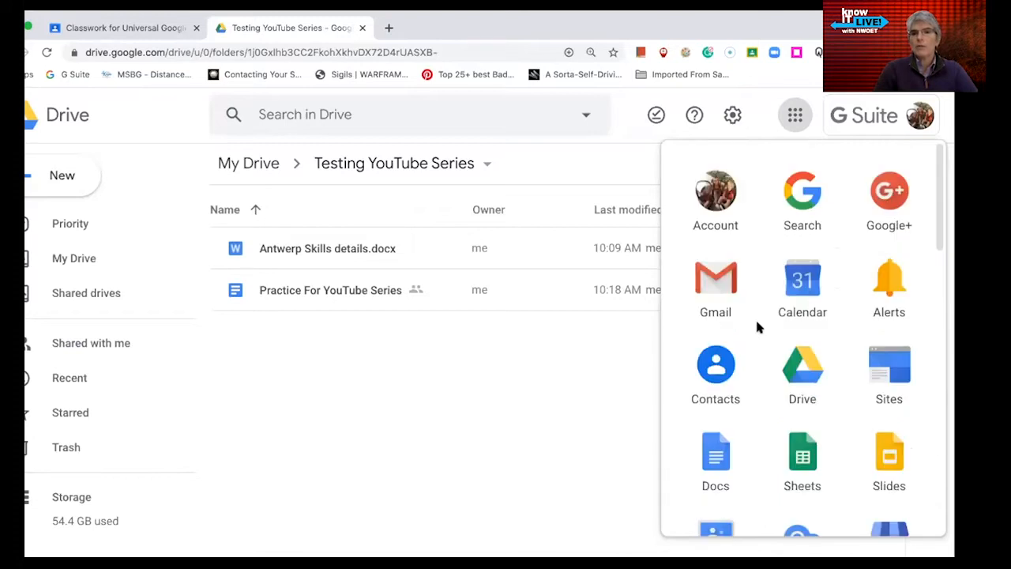
pyautogui.scroll(-1, 757, 326)
pyautogui.scroll(-1, 757, 326)
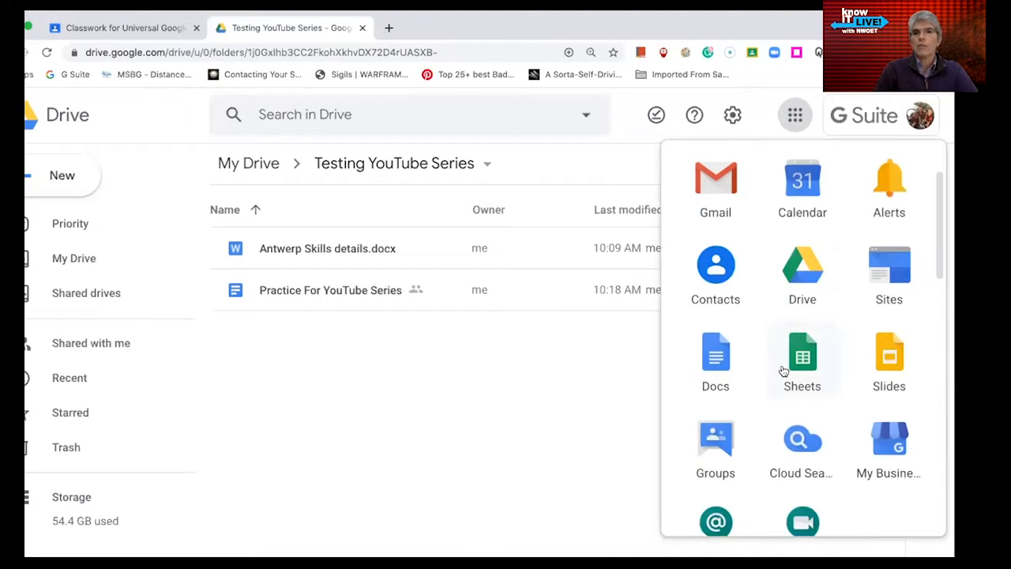
pyautogui.click(716, 443)
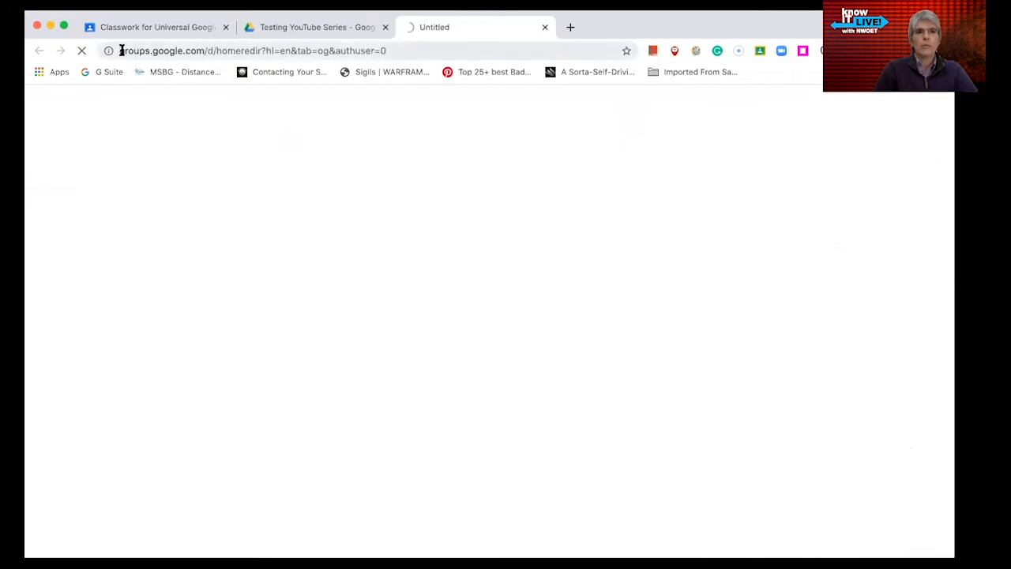
# - Once Groups loads, show My groups for nwoet.org with 100%online and the Wayne Trace group
pyautogui.doubleClick(152, 50)
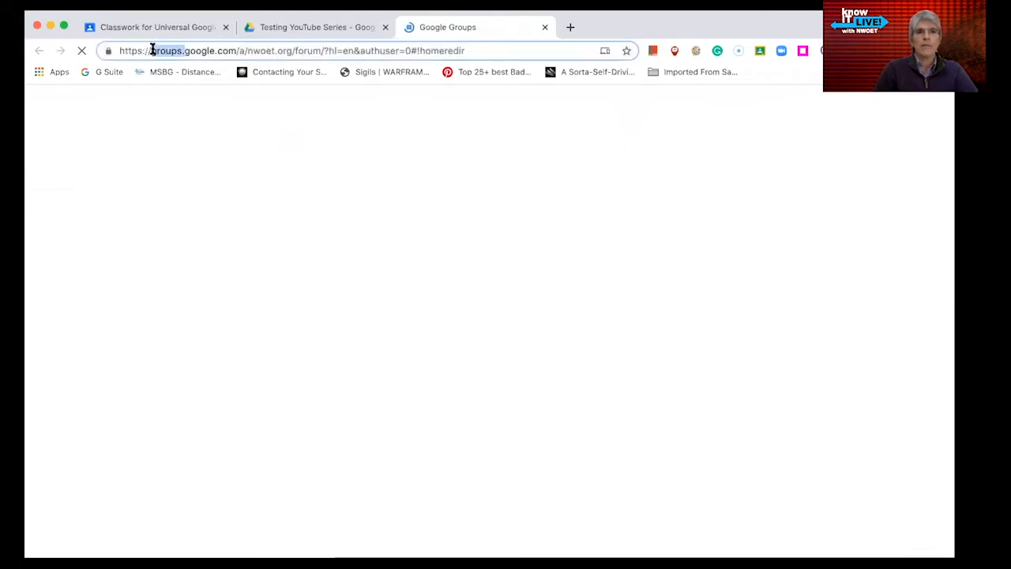
pyautogui.click(277, 163)
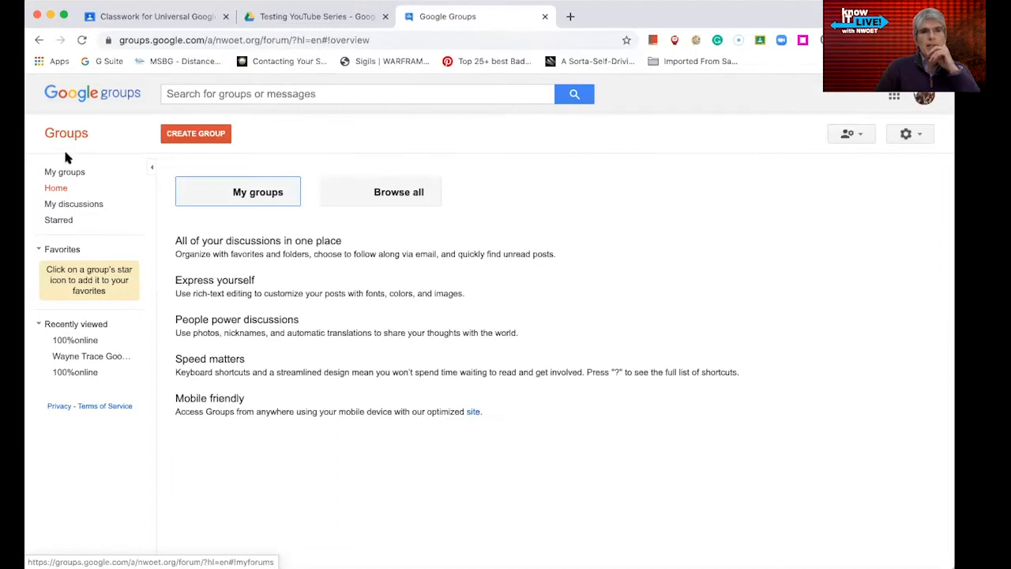
pyautogui.click(266, 194)
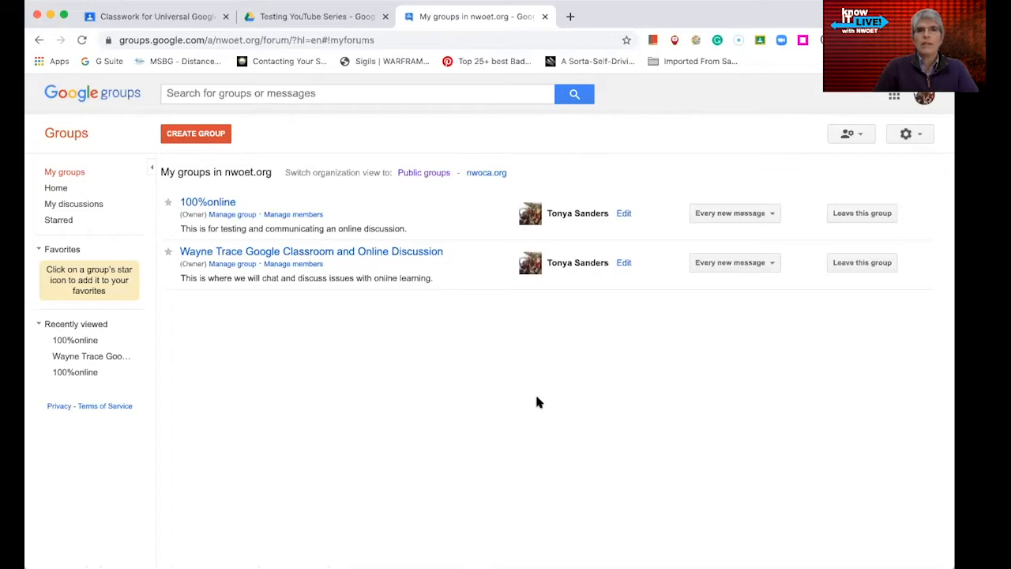
# - Start a new group named Summer Discussion with the address summer-discussion
pyautogui.click(197, 134)
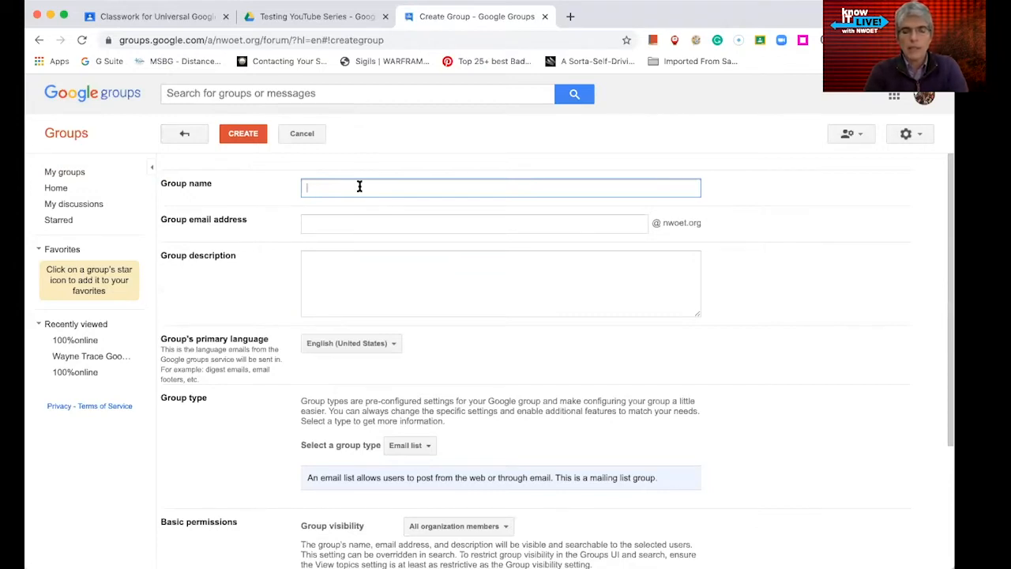
pyautogui.write('Summer ')
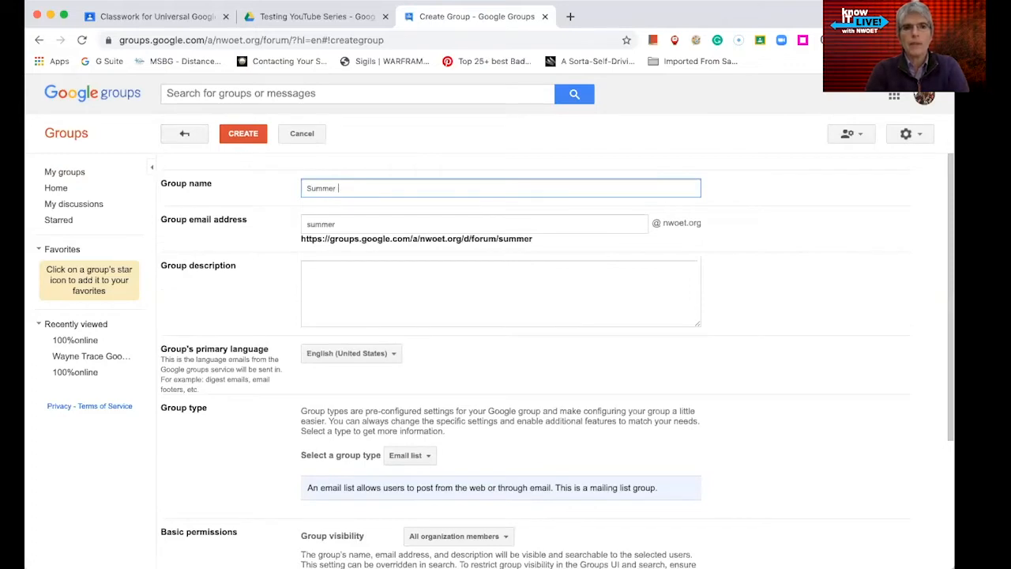
pyautogui.write('Discussion')
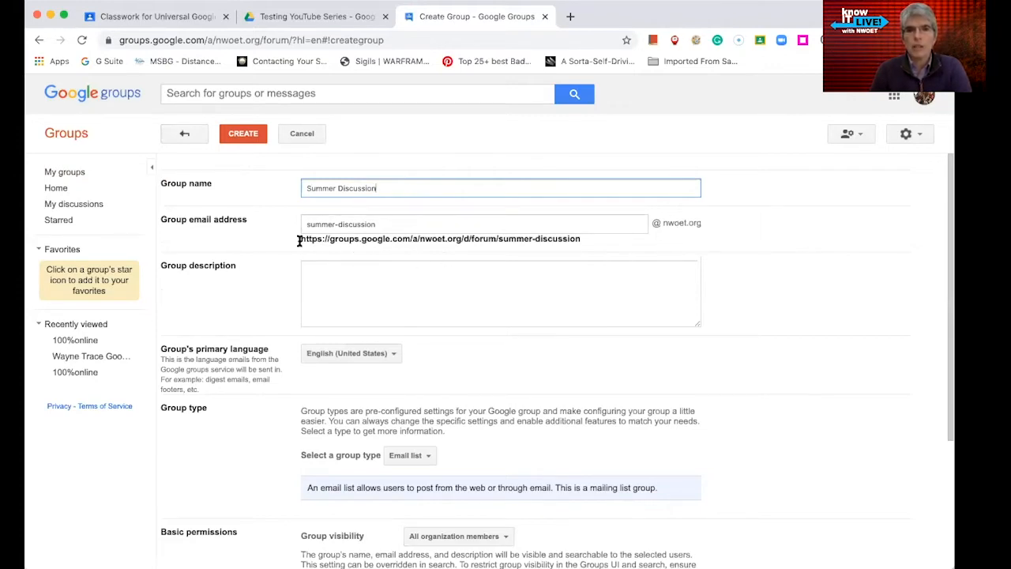
pyautogui.moveTo(299, 241); pyautogui.dragTo(580, 251)
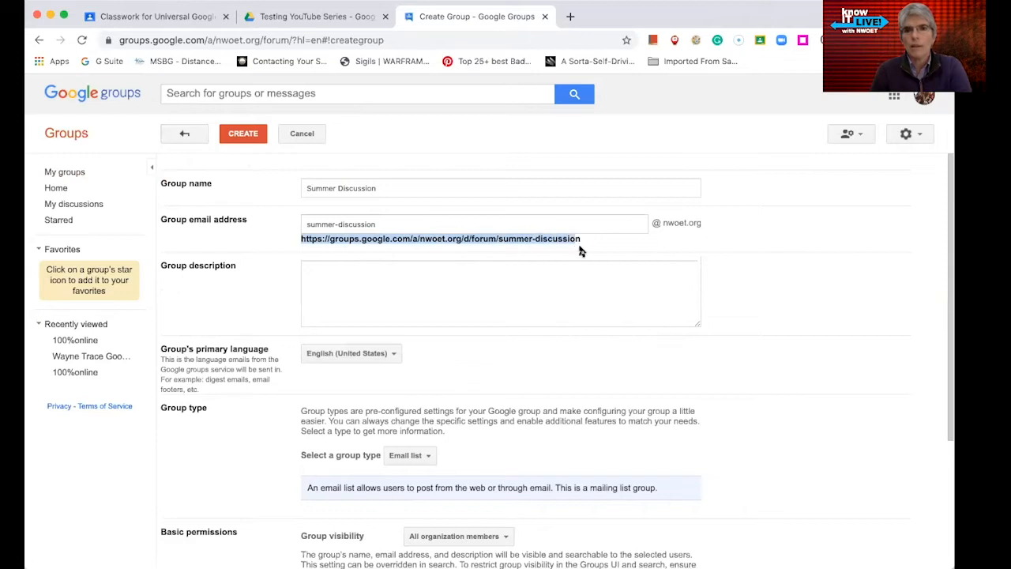
# - Enter the group description 'Put a description here.'
pyautogui.click(474, 277)
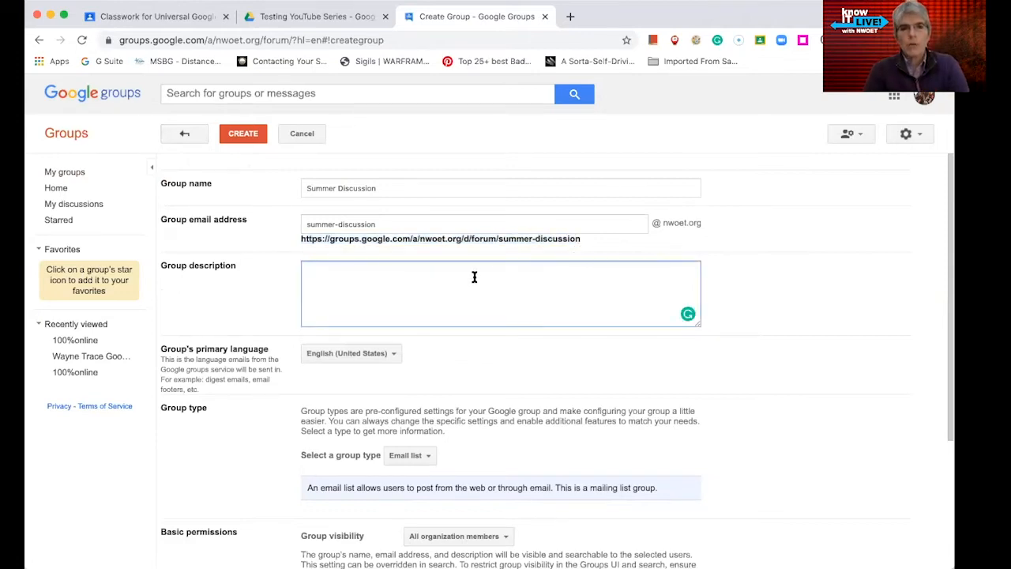
pyautogui.write('Put a')
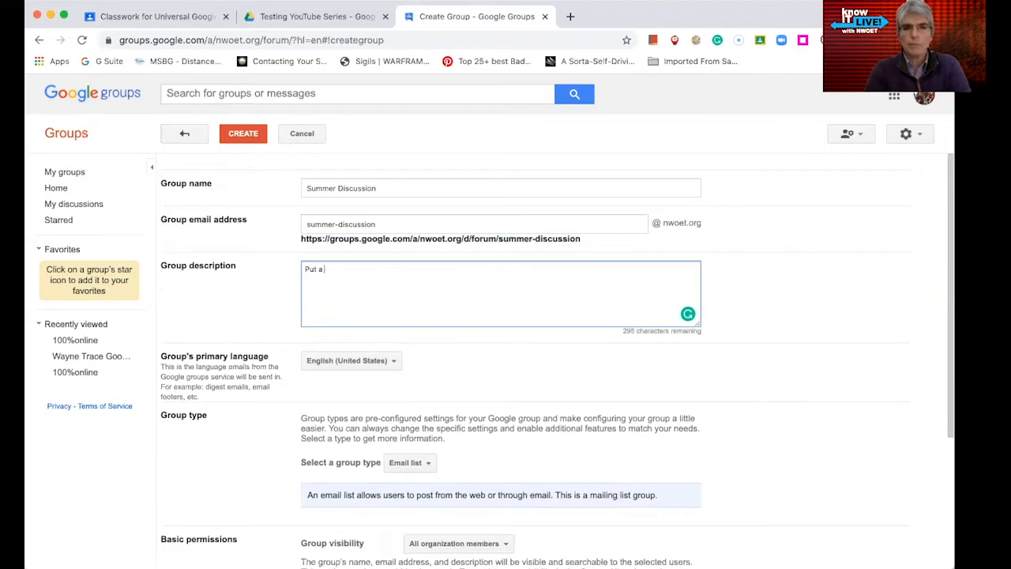
pyautogui.write(' descrip')
pyautogui.press('BackSpace')
pyautogui.press('BackSpace')
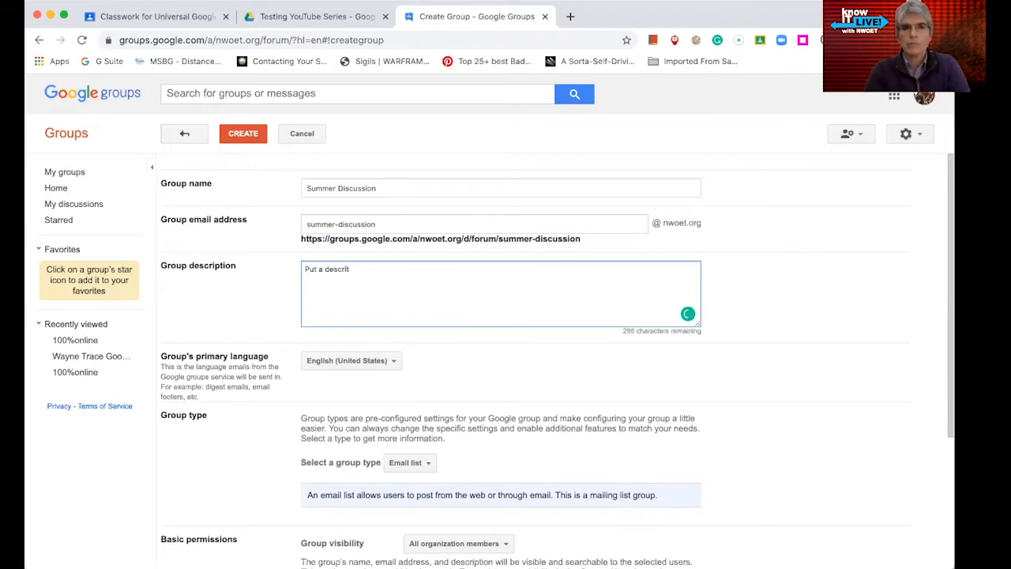
pyautogui.write('iption')
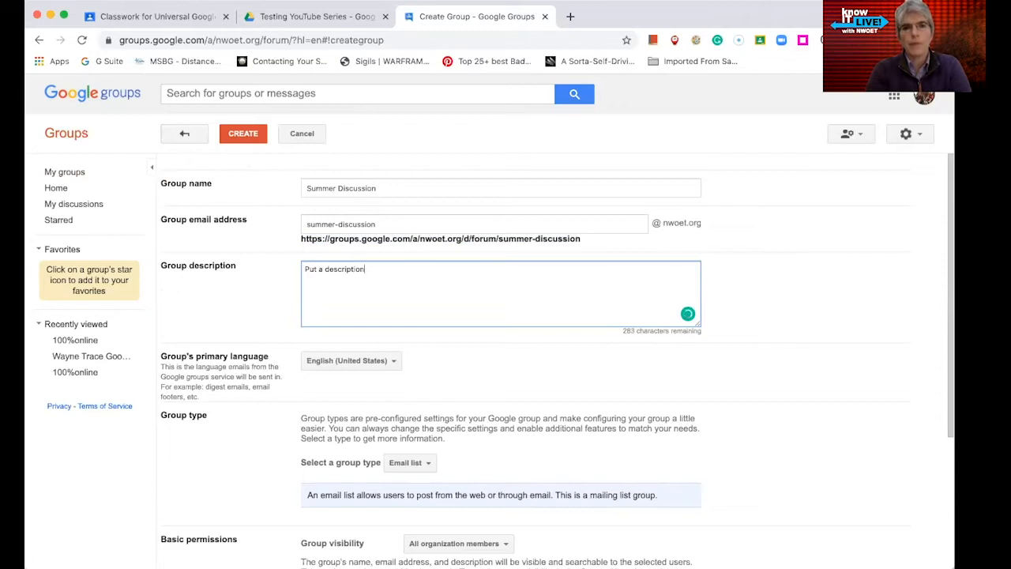
pyautogui.write(' here.')
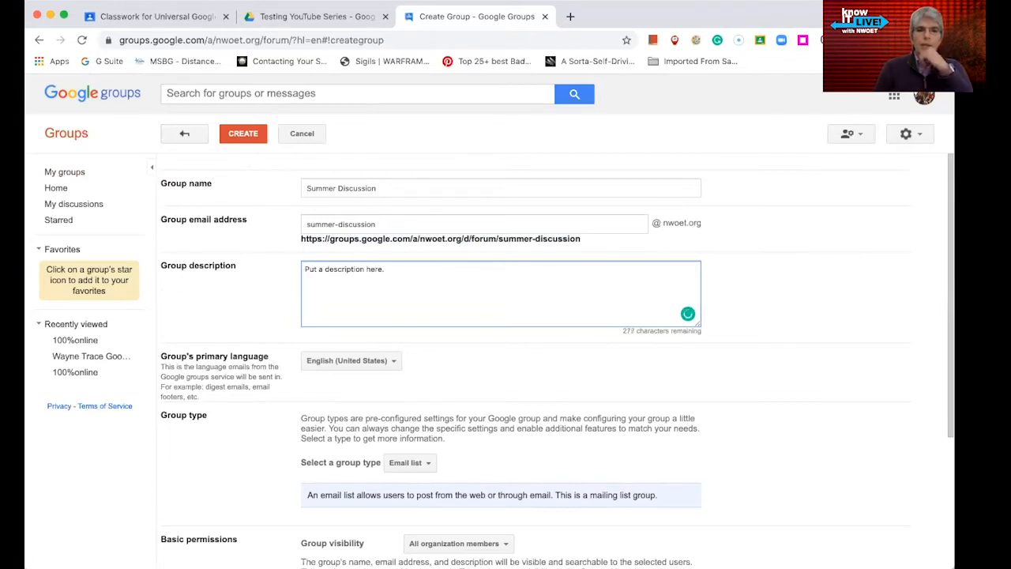
pyautogui.scroll(-1, 194, 296)
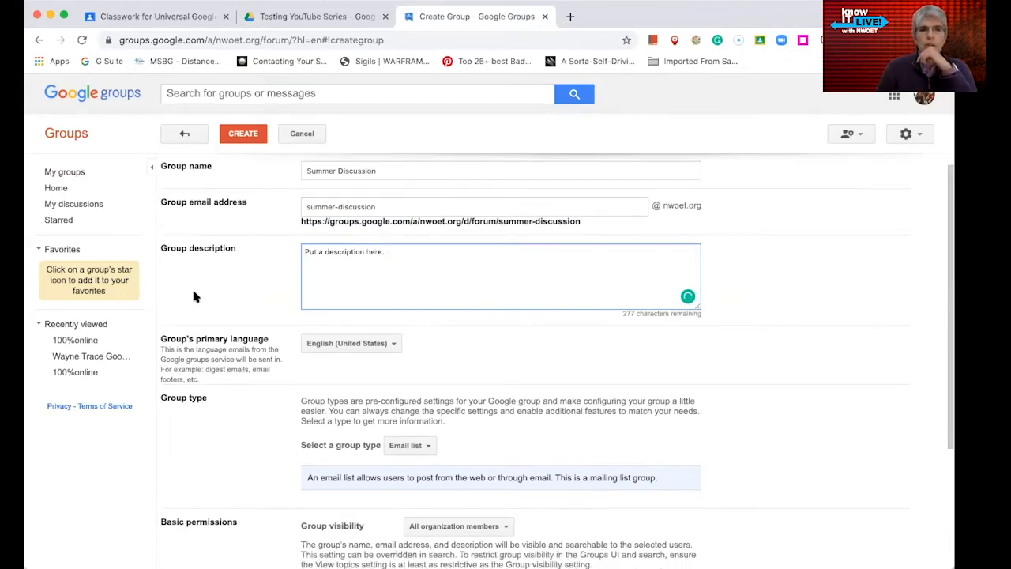
pyautogui.scroll(-1, 235, 404)
pyautogui.scroll(-2, 233, 402)
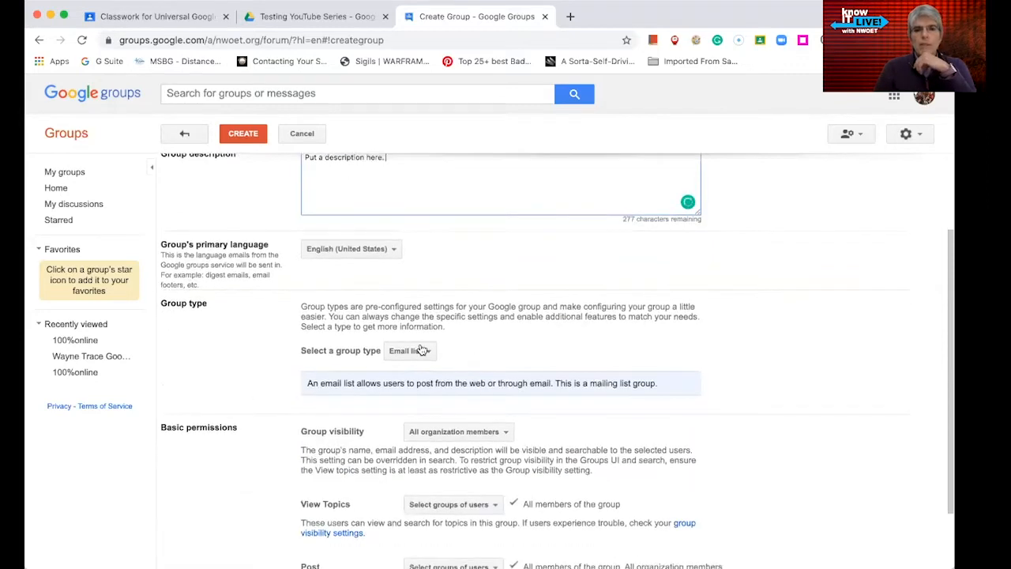
pyautogui.scroll(-1, 422, 352)
pyautogui.click(427, 344)
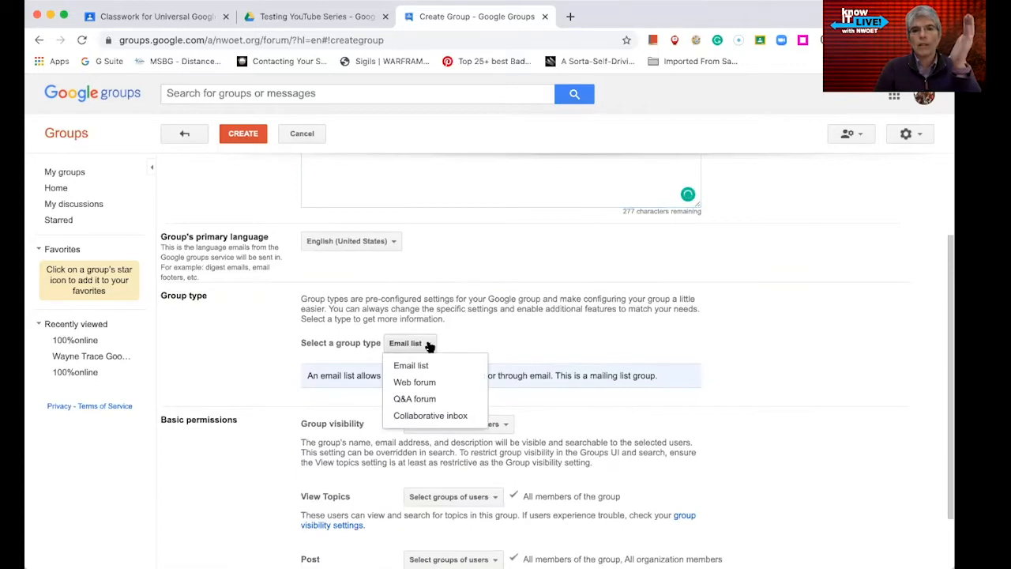
pyautogui.scroll(1, 485, 340)
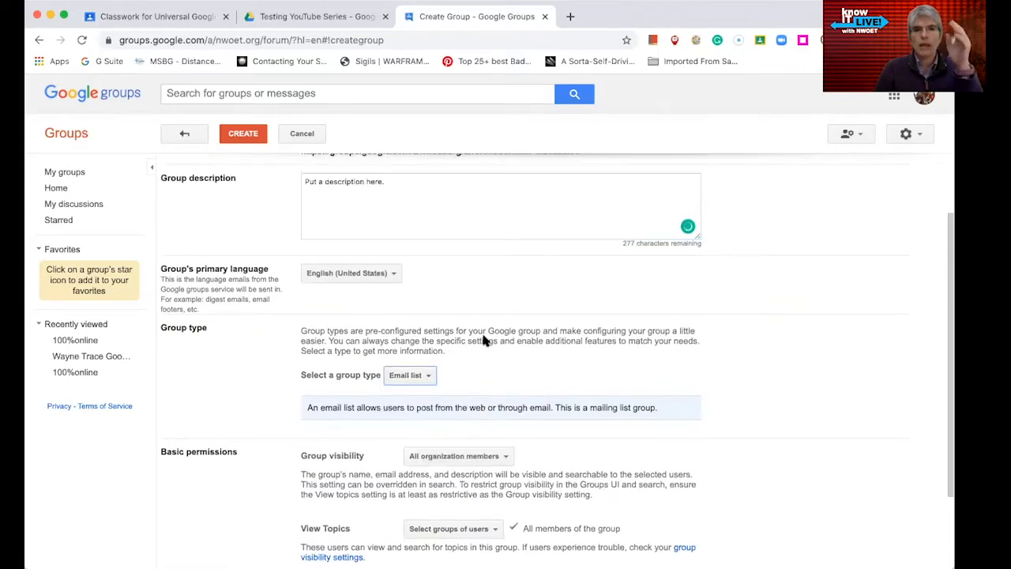
pyautogui.scroll(2, 484, 339)
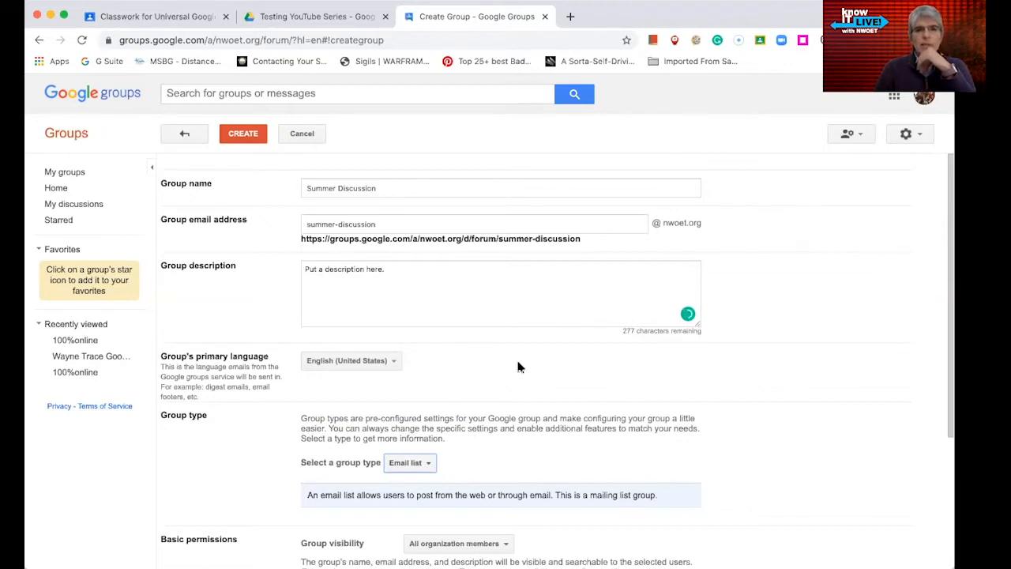
pyautogui.click(466, 308)
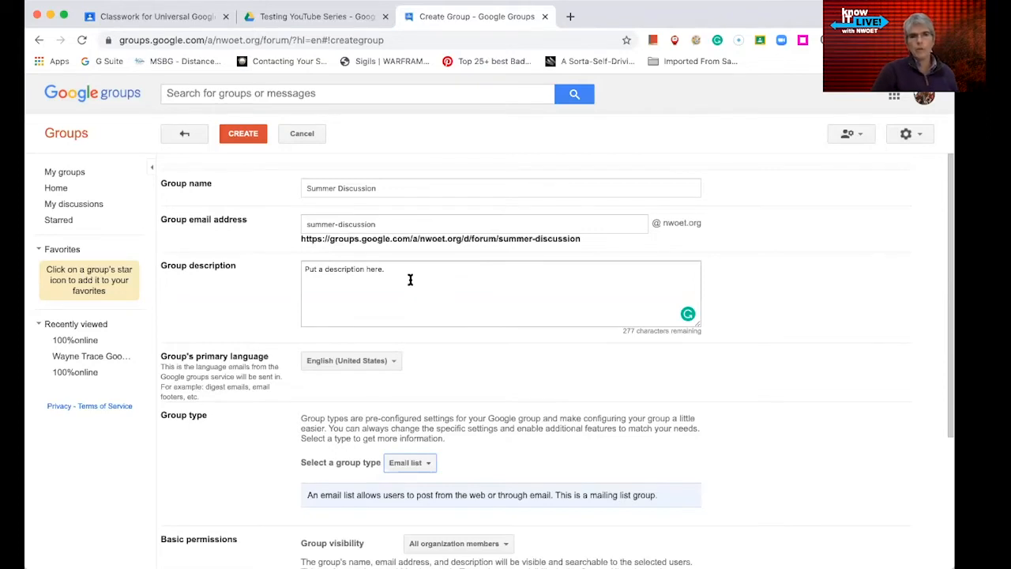
# - Set the new group's type to Web forum
pyautogui.scroll(-1, 490, 335)
pyautogui.scroll(-3, 492, 333)
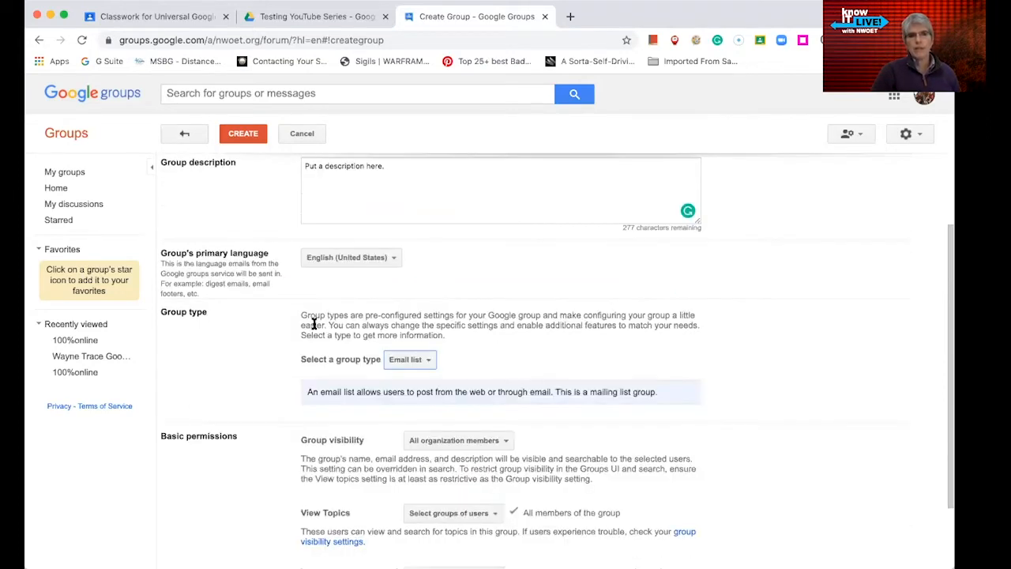
pyautogui.click(426, 361)
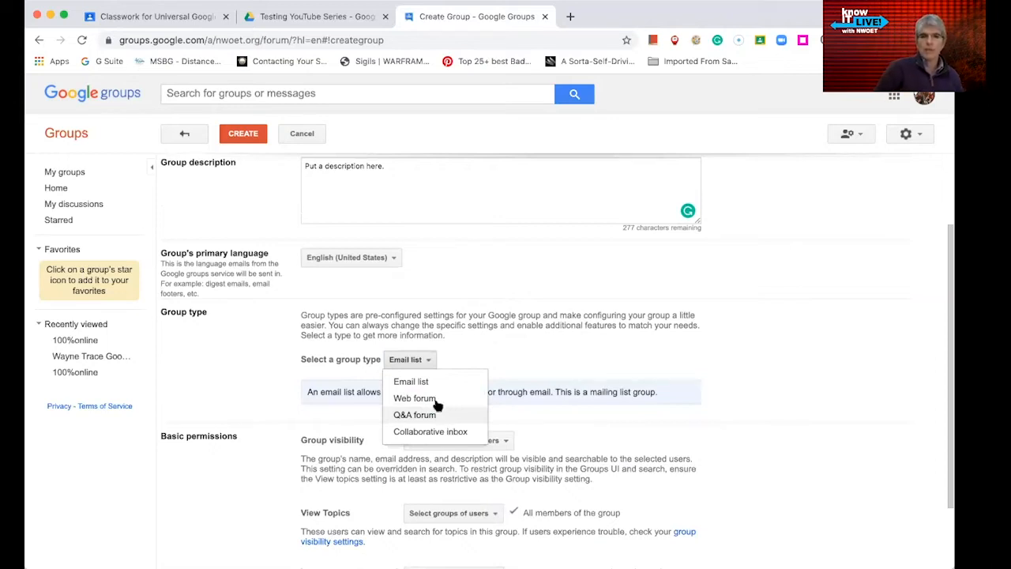
pyautogui.click(437, 401)
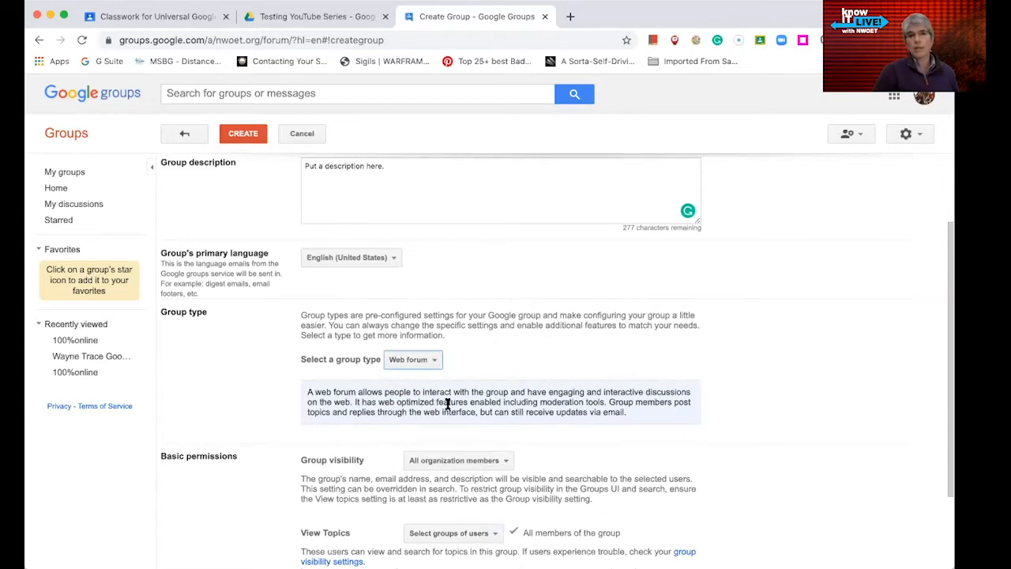
# - Review the Web forum explanation and continue down to Basic permissions
pyautogui.scroll(3, 449, 366)
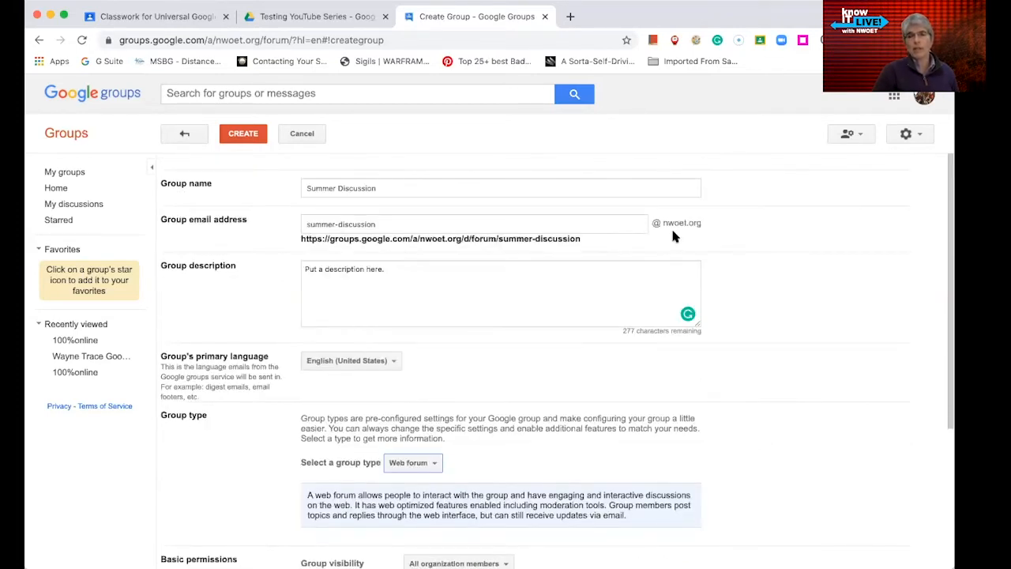
pyautogui.scroll(-1, 608, 319)
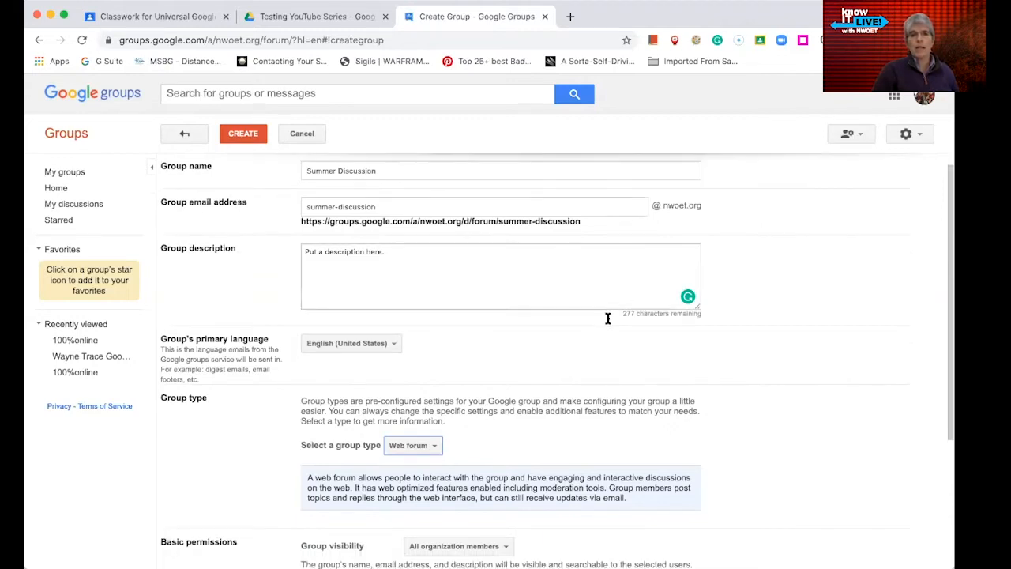
pyautogui.scroll(-1, 578, 344)
pyautogui.scroll(-2, 434, 375)
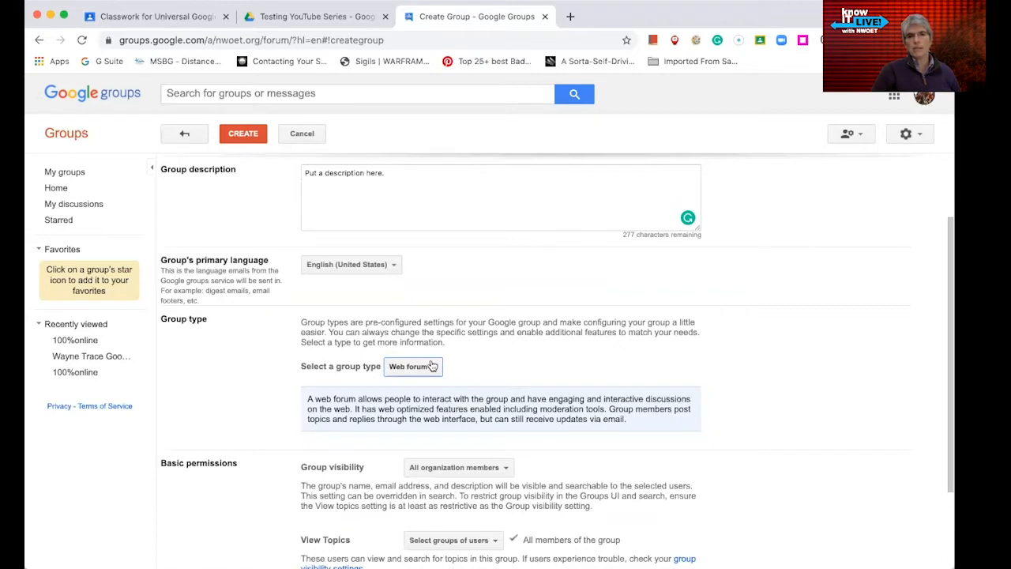
pyautogui.scroll(-1, 340, 387)
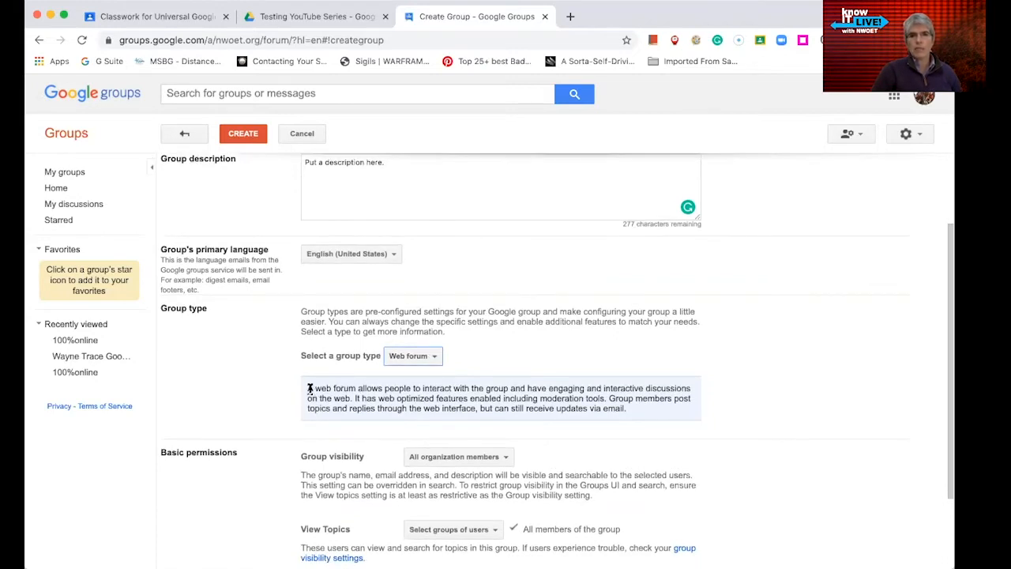
pyautogui.moveTo(309, 388); pyautogui.dragTo(630, 408)
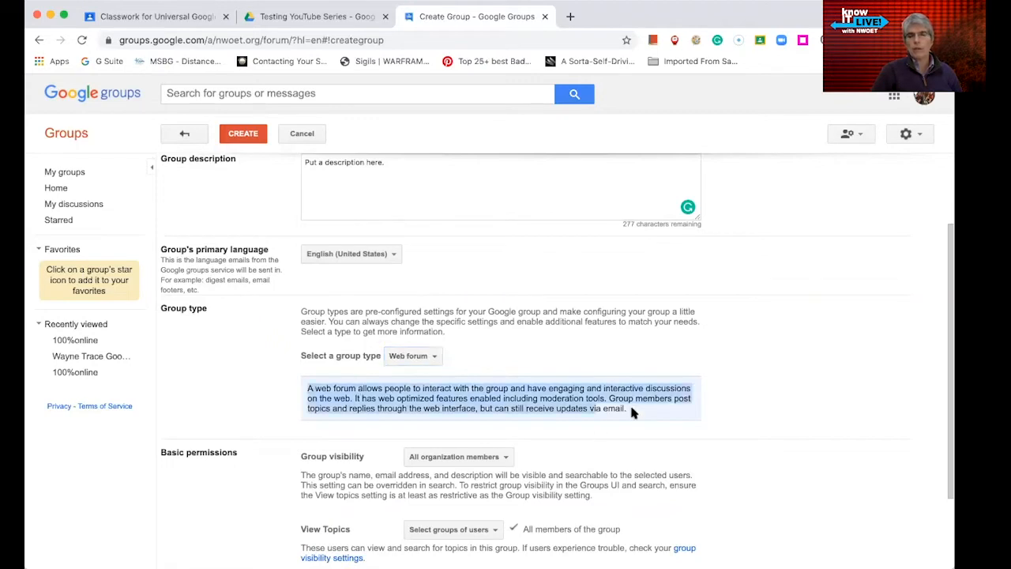
pyautogui.moveTo(696, 427); pyautogui.dragTo(696, 428)
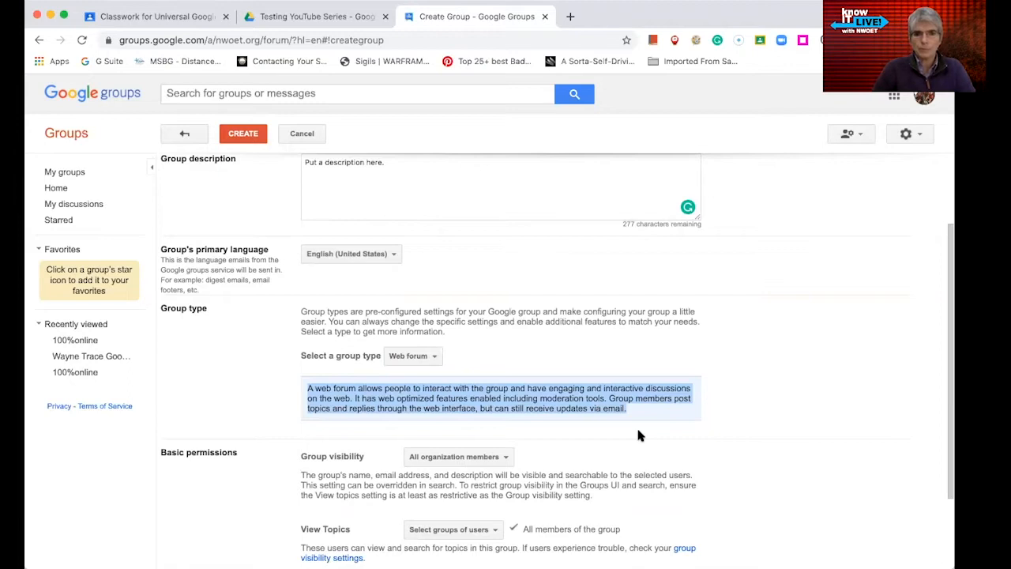
pyautogui.scroll(-1, 623, 437)
pyautogui.scroll(-1, 623, 438)
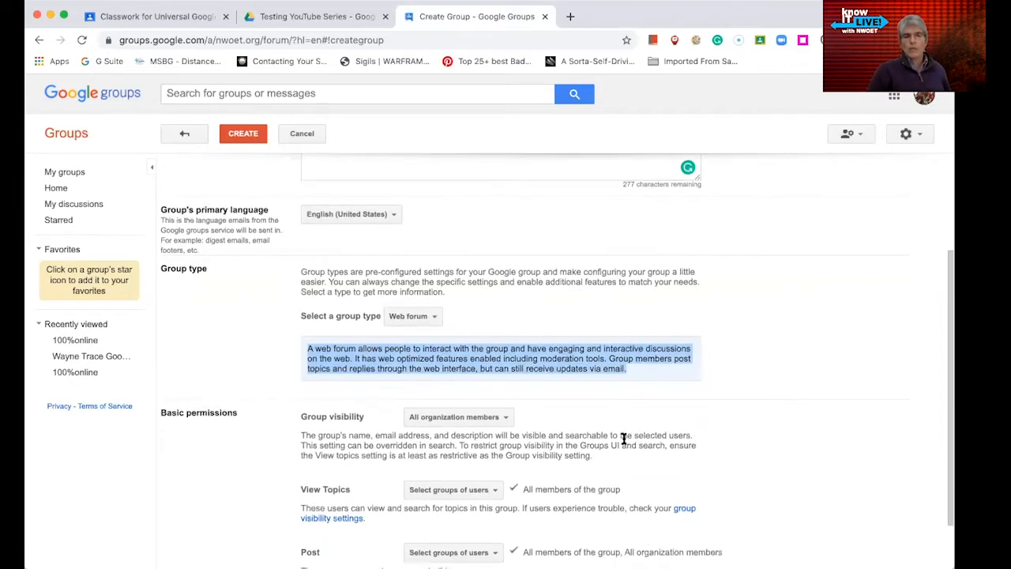
pyautogui.scroll(-1, 510, 414)
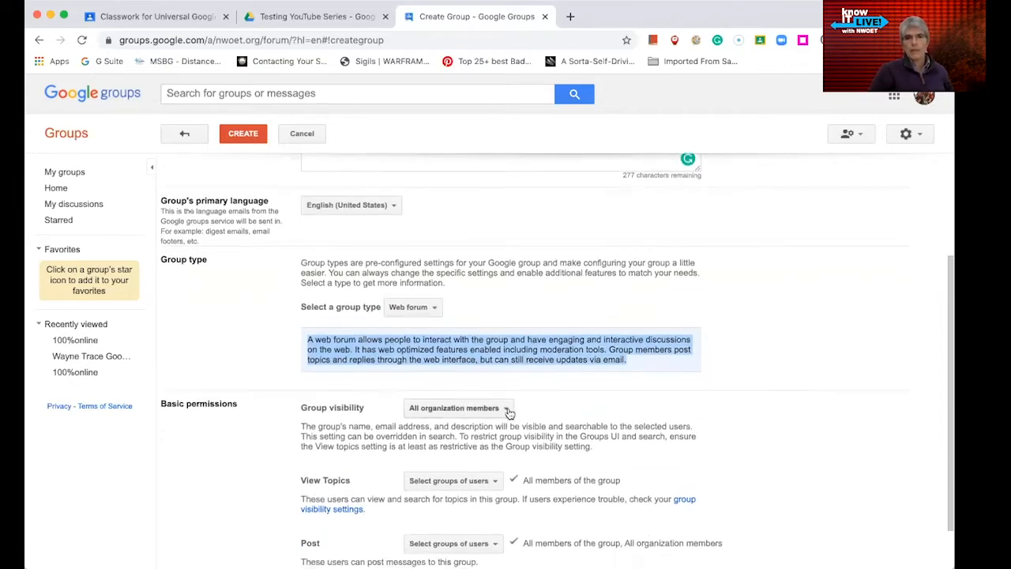
# - Set Group visibility to 'All members of the group'
pyautogui.click(508, 409)
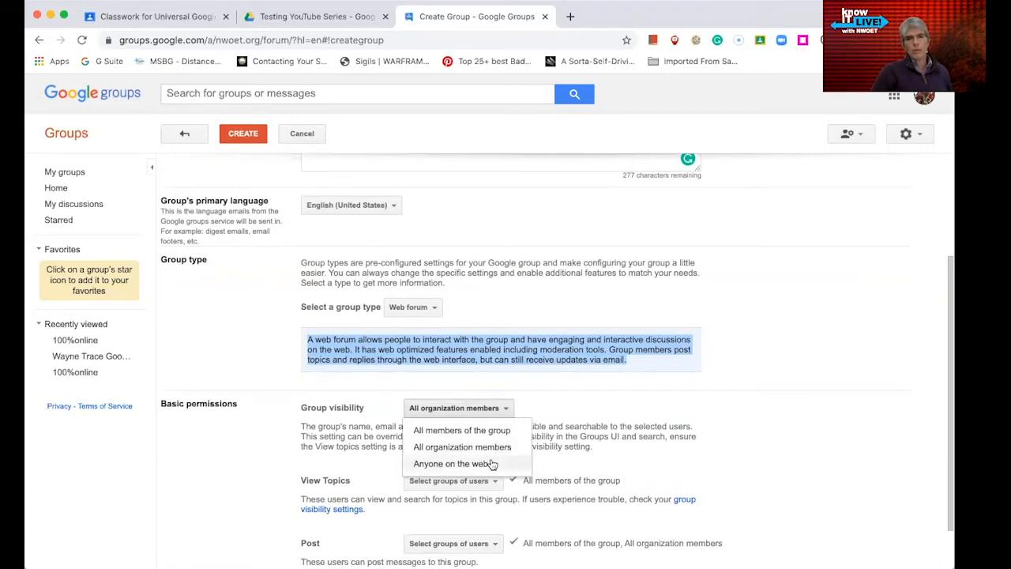
pyautogui.click(508, 431)
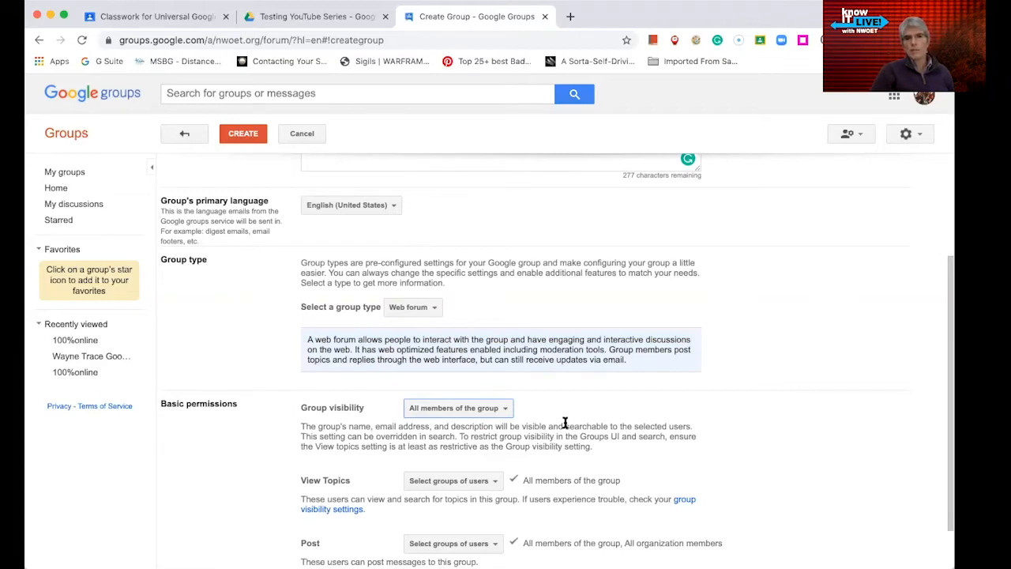
pyautogui.scroll(-1, 566, 424)
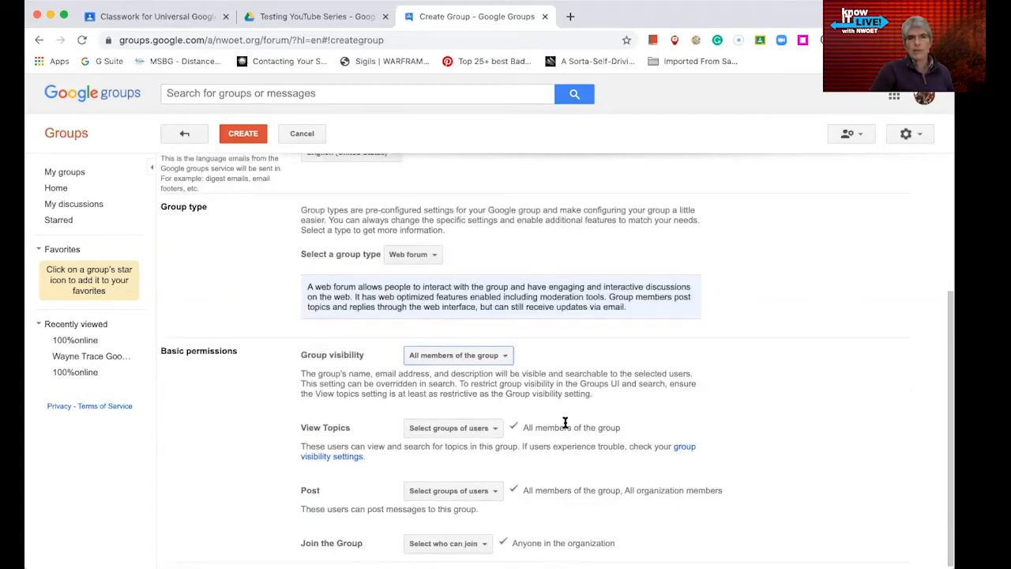
pyautogui.scroll(-1, 537, 438)
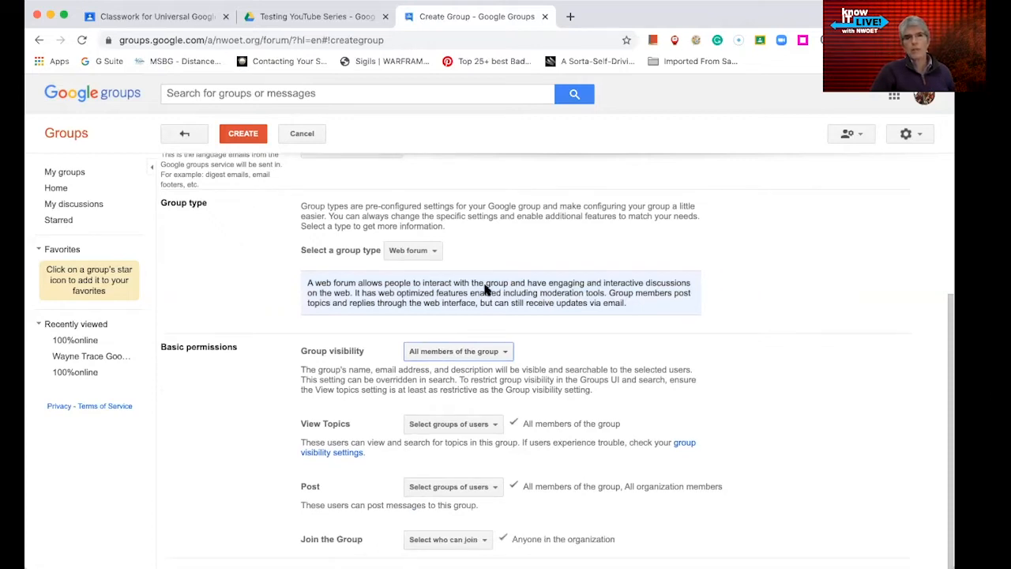
# - Keep default View Topics, Post and Join permissions and create the Summer Discussion group
pyautogui.click(494, 425)
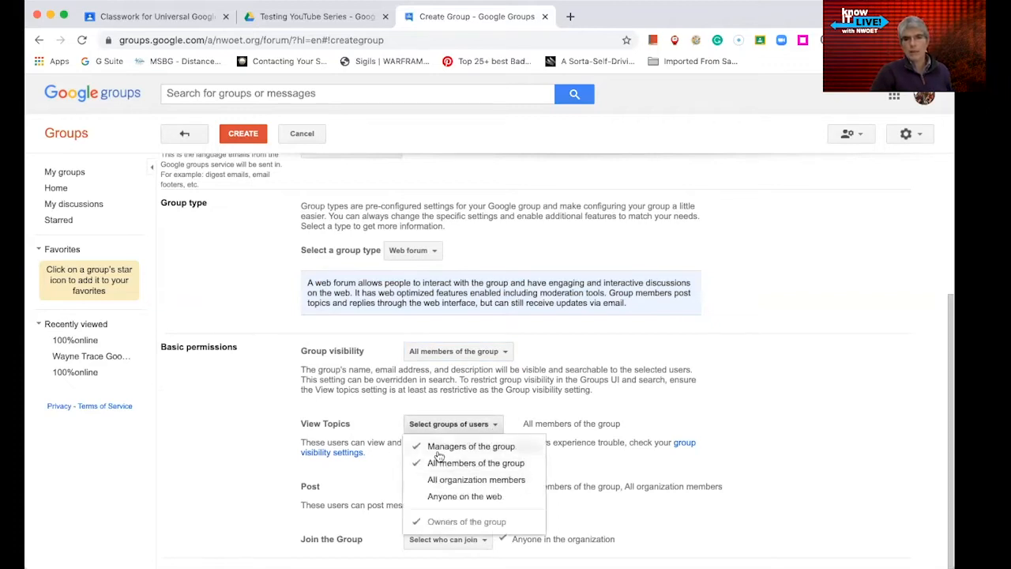
pyautogui.click(788, 375)
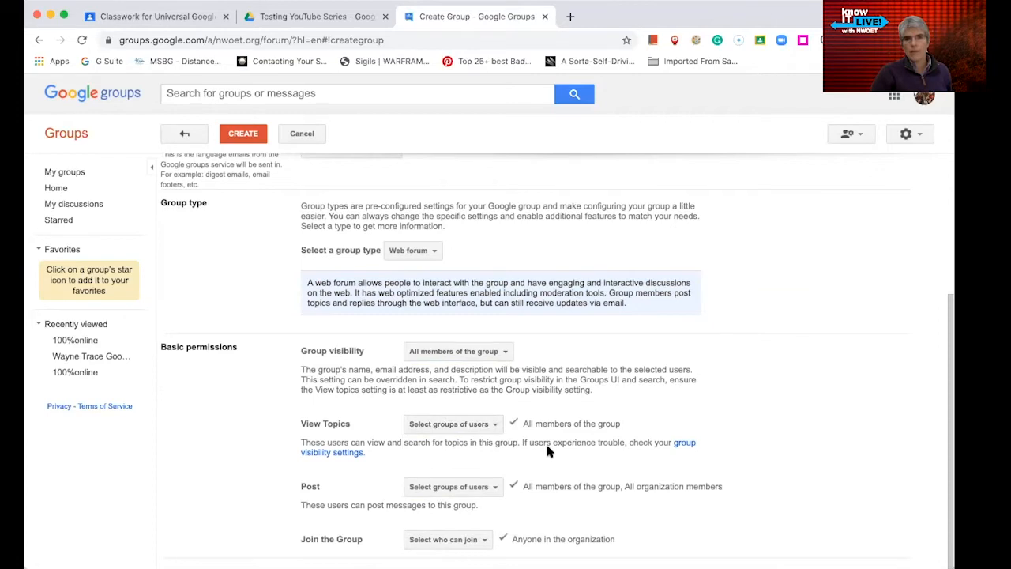
pyautogui.click(492, 486)
pyautogui.click(727, 411)
pyautogui.click(482, 542)
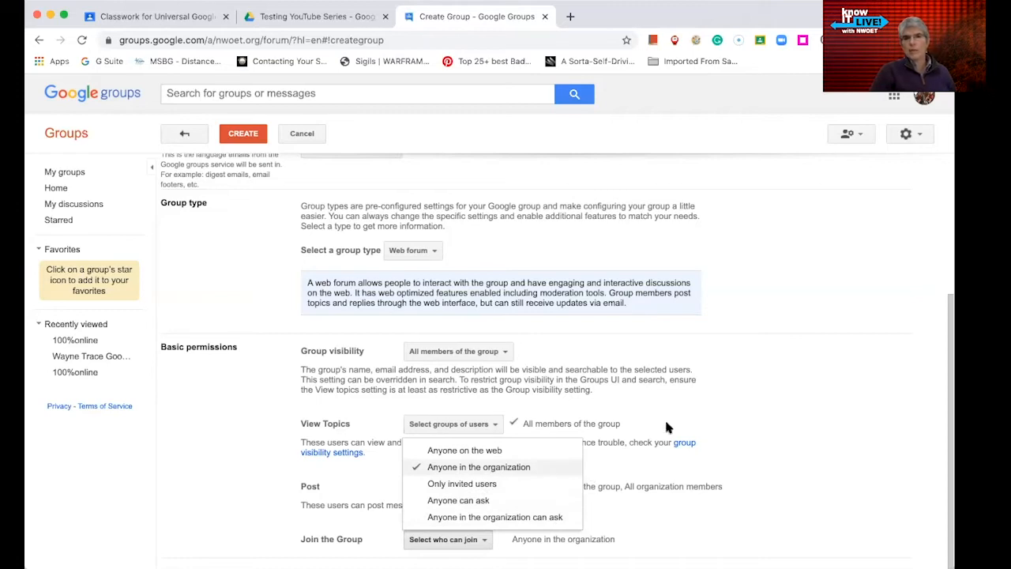
pyautogui.click(729, 404)
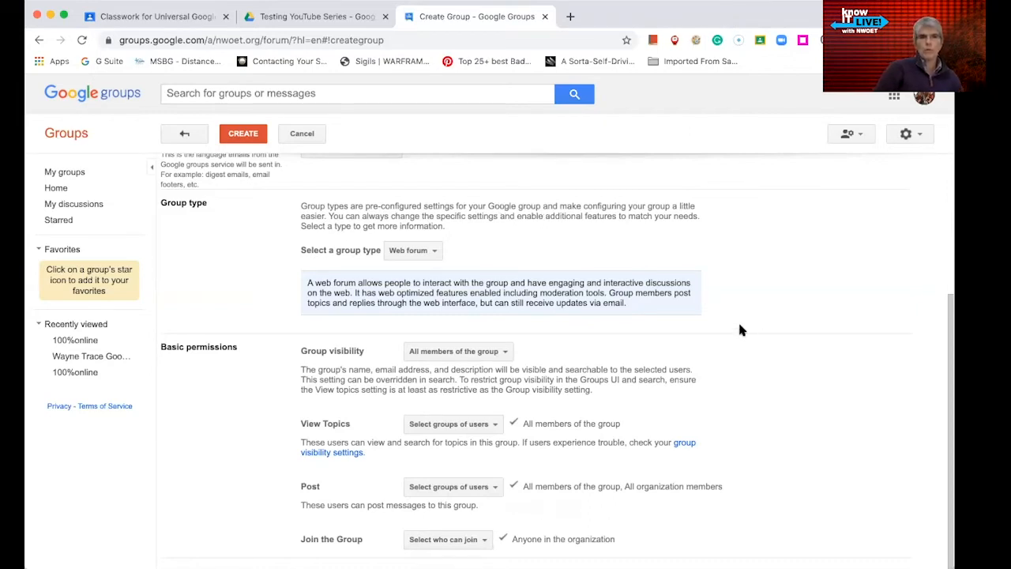
pyautogui.click(243, 135)
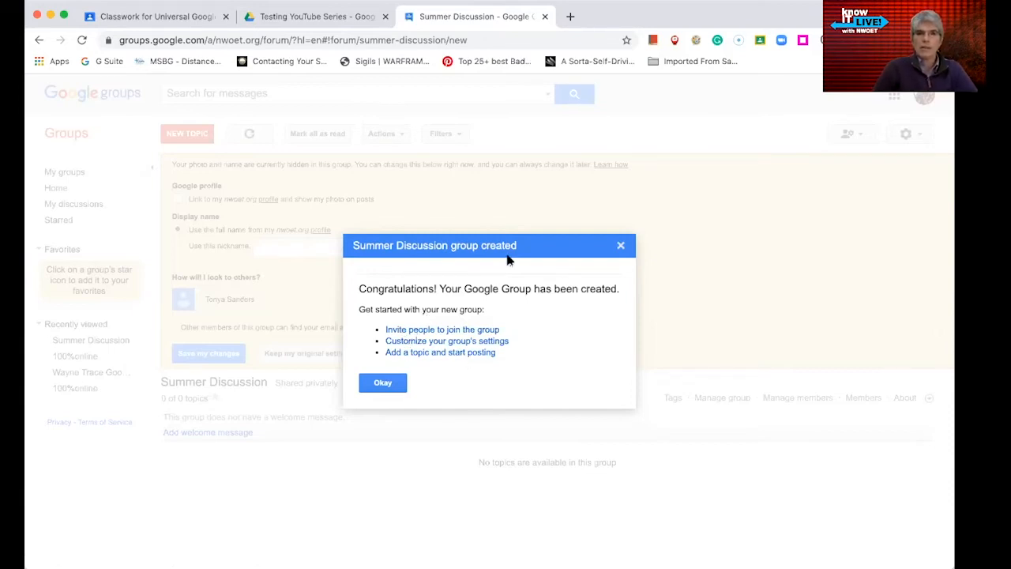
# - Go to inviting people to join Summer Discussion from the group-created dialog
pyautogui.click(434, 331)
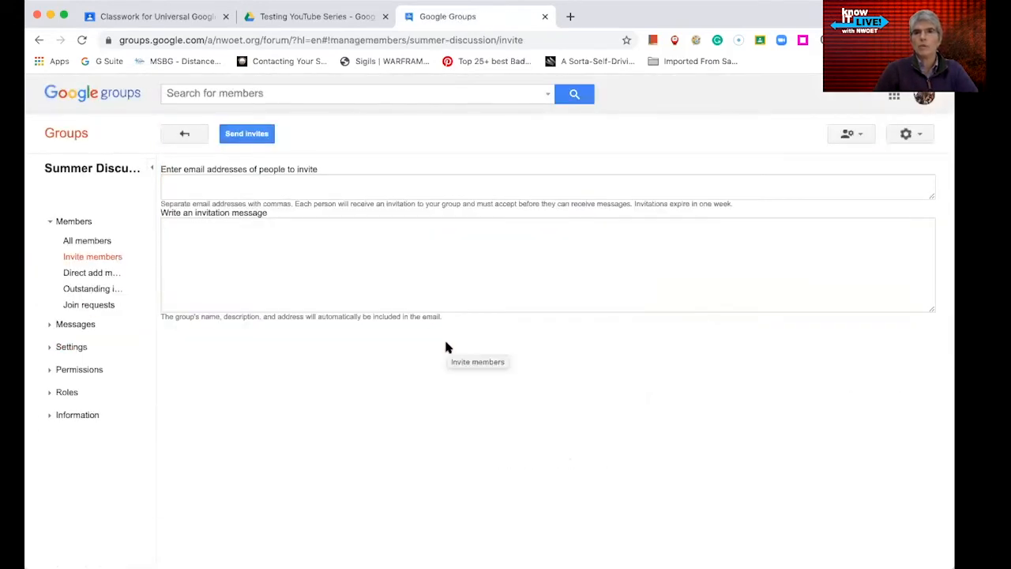
# - Add four invitee addresses from autocomplete, including one contact's personal address
pyautogui.click(244, 189)
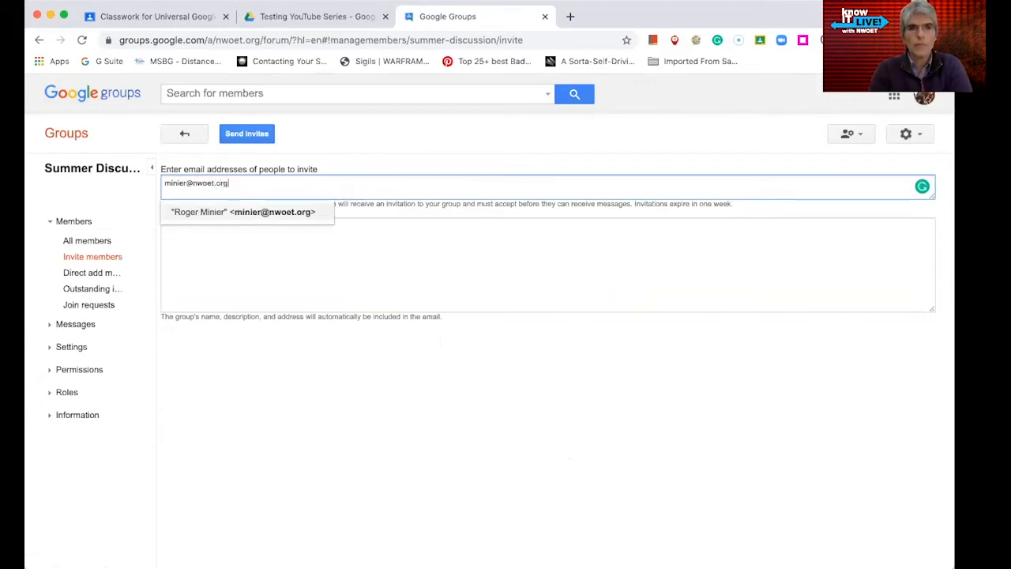
pyautogui.click(245, 214)
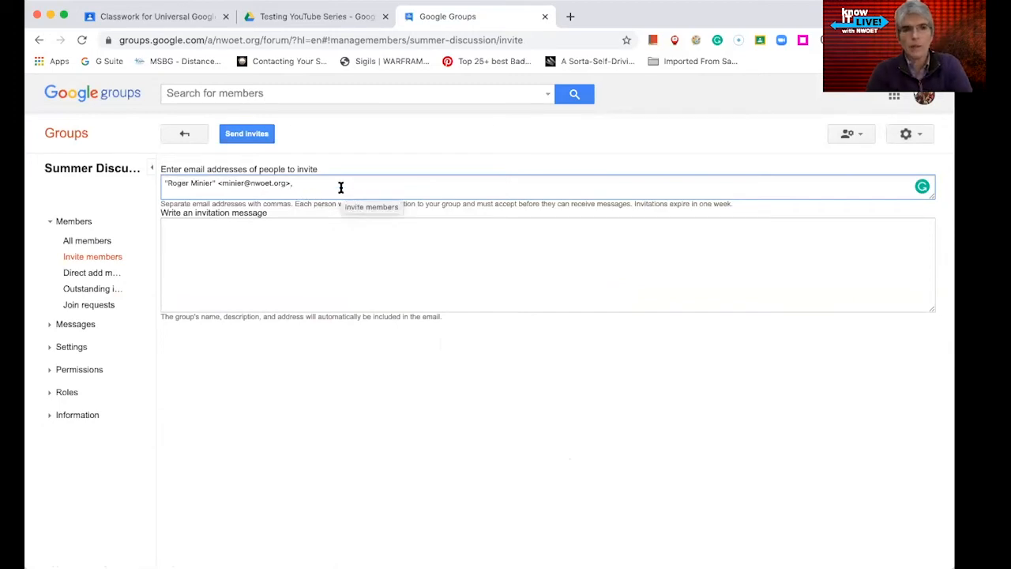
pyautogui.write('tucker')
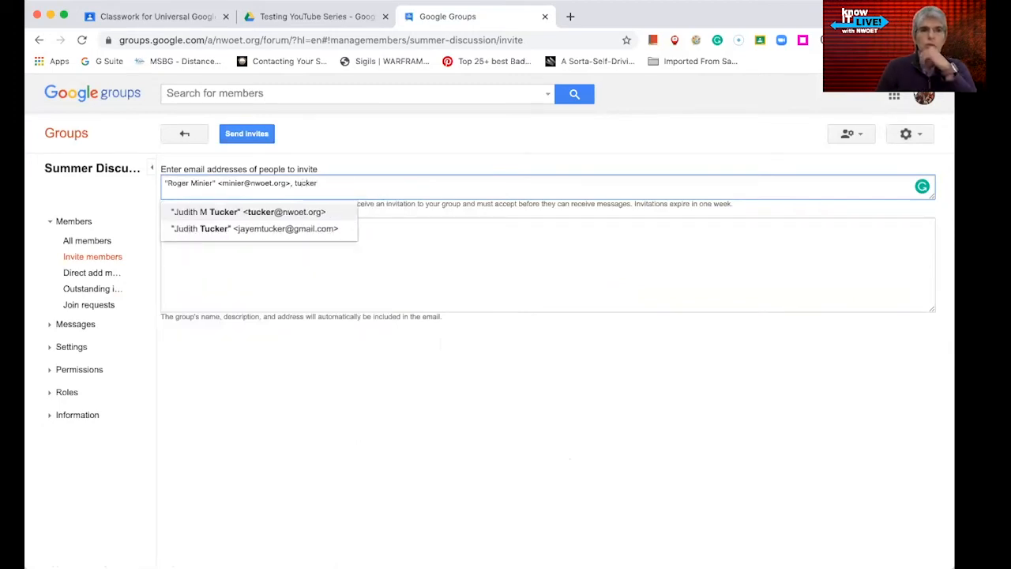
pyautogui.click(314, 211)
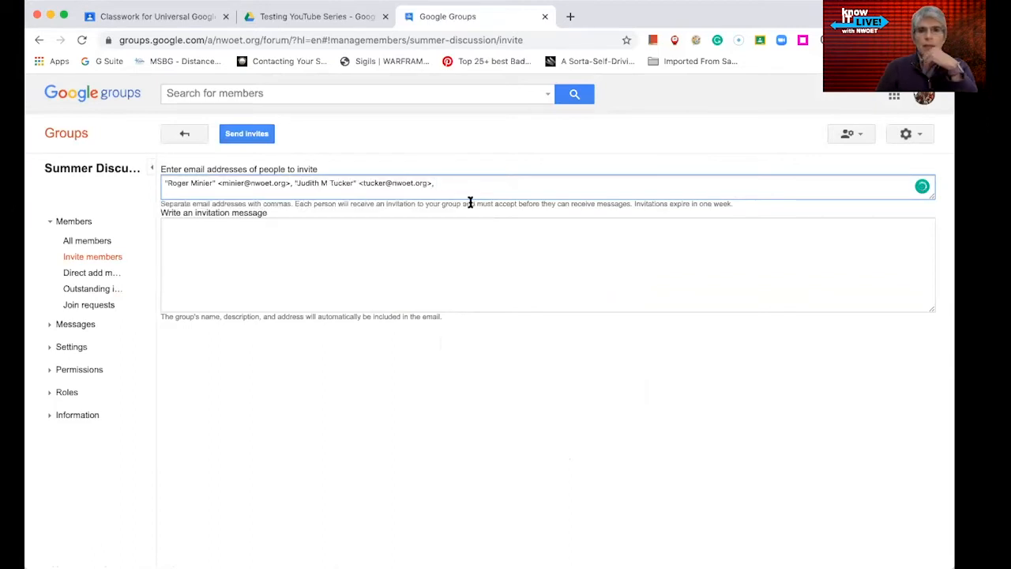
pyautogui.write('ada')
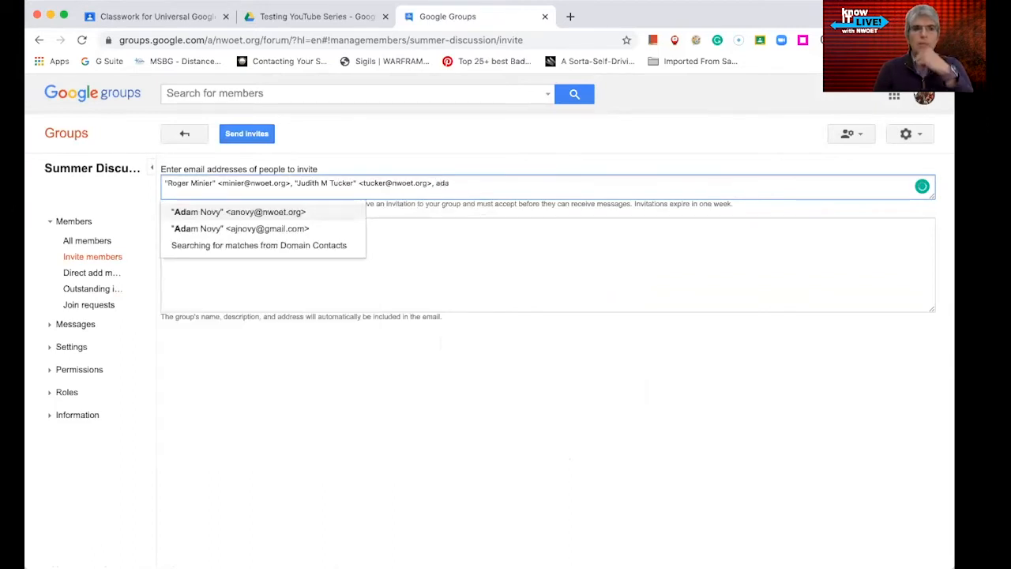
pyautogui.click(312, 212)
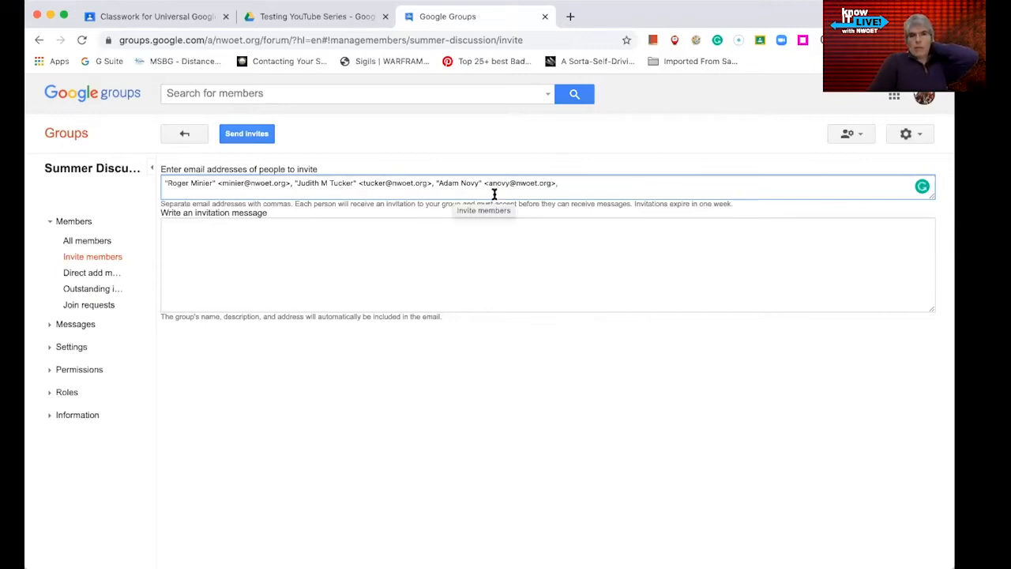
pyautogui.write('ada')
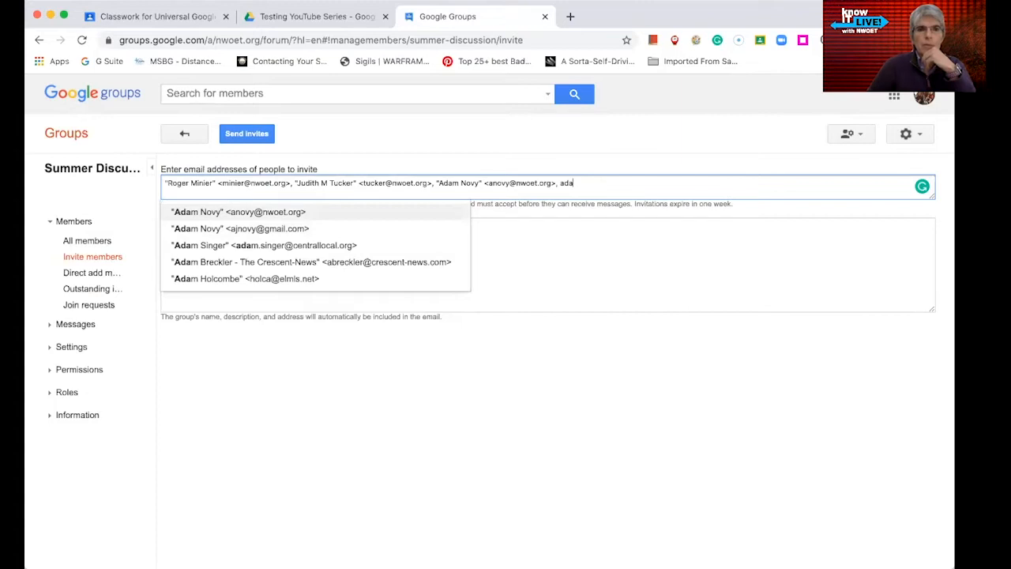
pyautogui.click(289, 229)
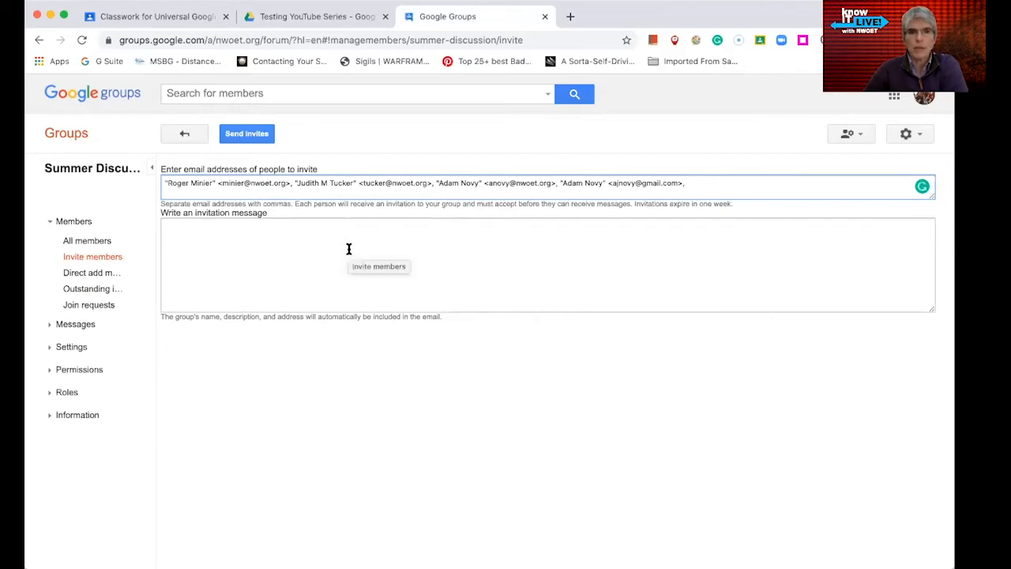
pyautogui.click(283, 233)
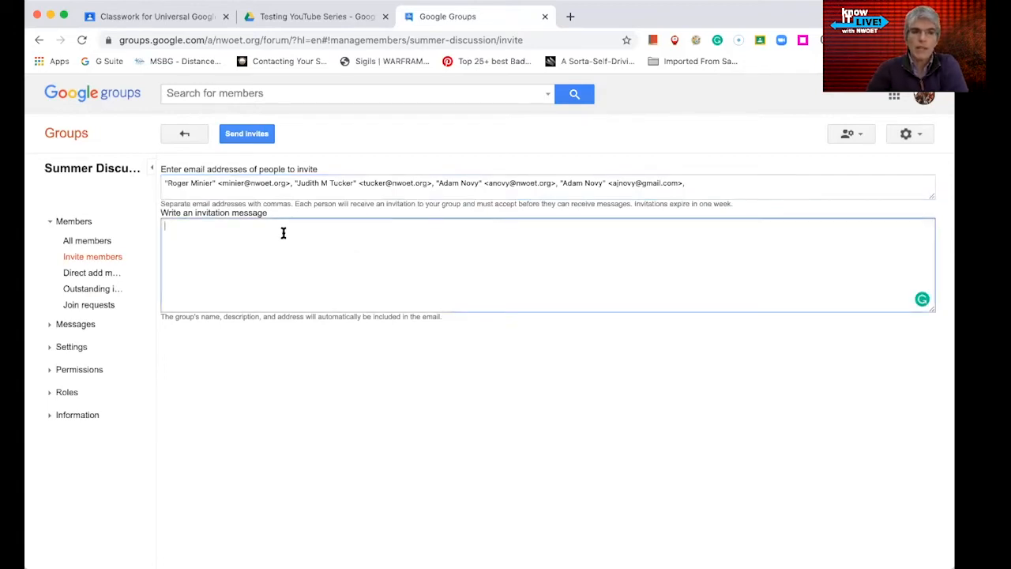
# - Write the invitation message 'you're invited' and head back without sending
pyautogui.write('y')
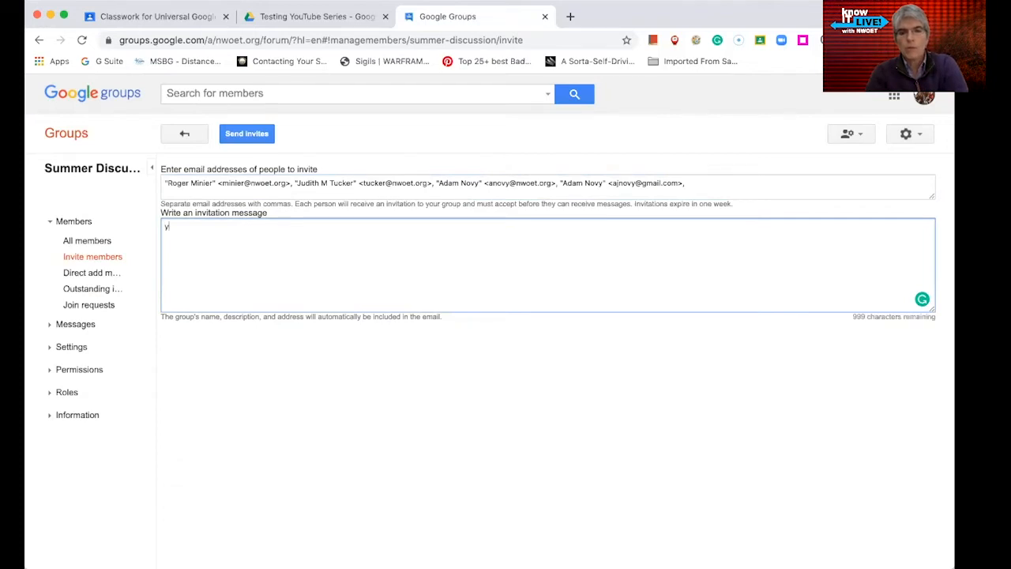
pyautogui.write('ourre invited')
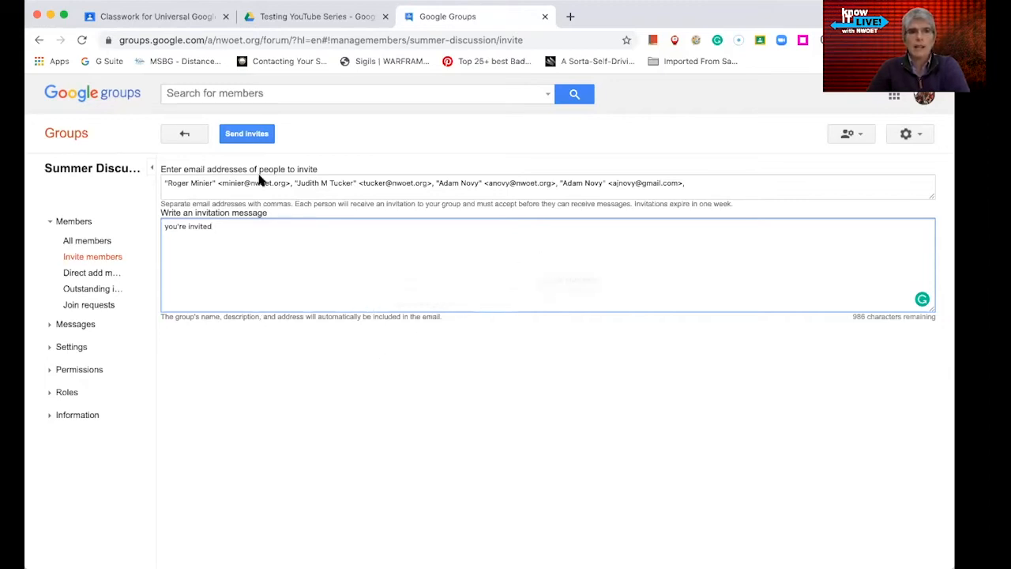
pyautogui.moveTo(718, 193); pyautogui.dragTo(152, 175)
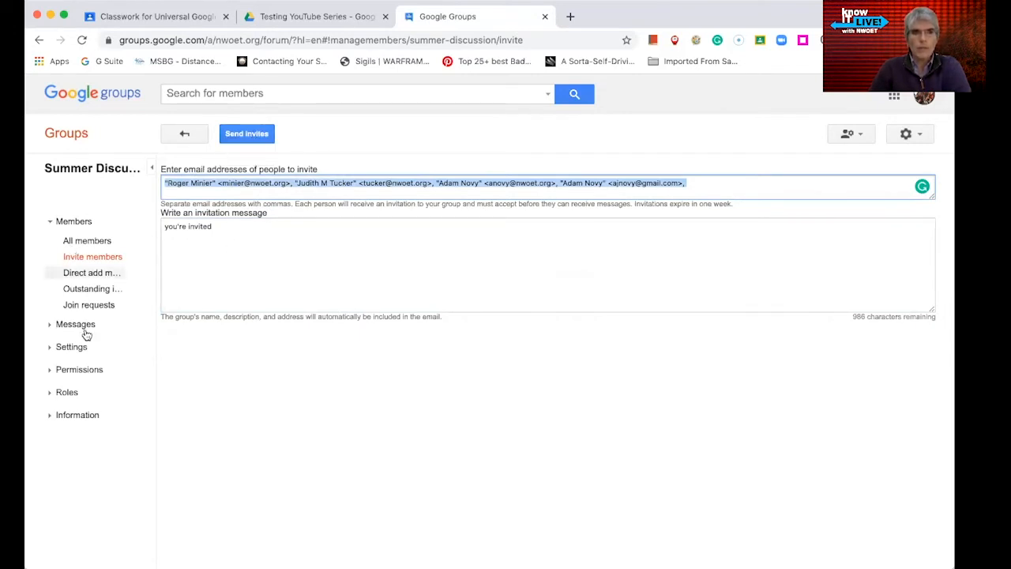
pyautogui.click(181, 139)
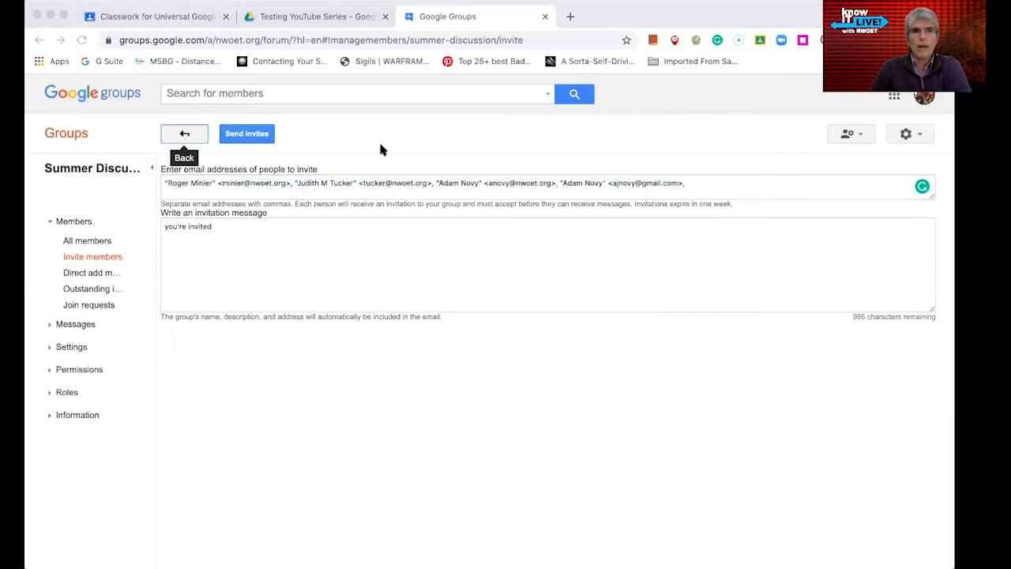
# - Return to the topics page, then view My groups now listing Summer Discussion
pyautogui.click(607, 108)
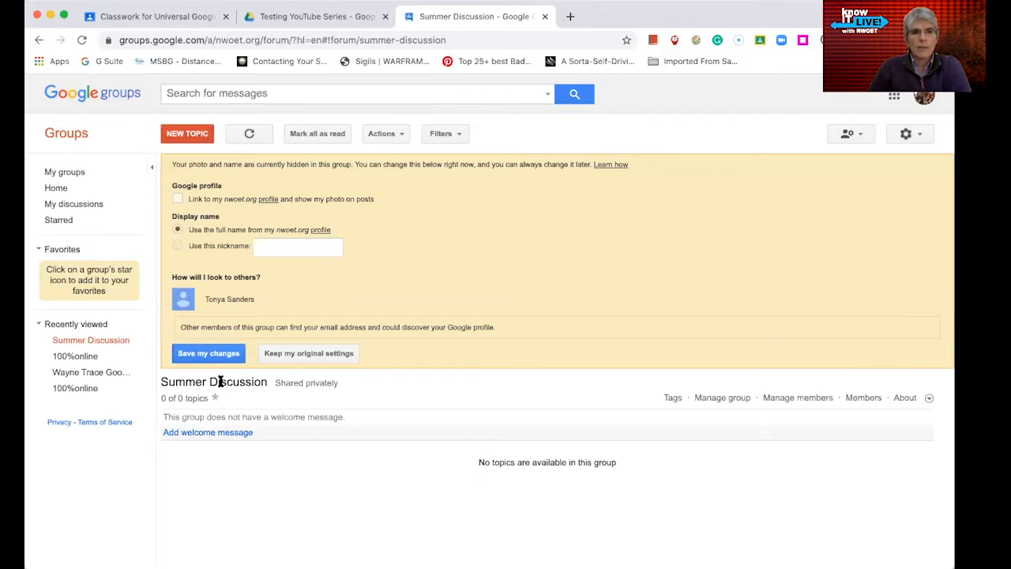
pyautogui.click(77, 174)
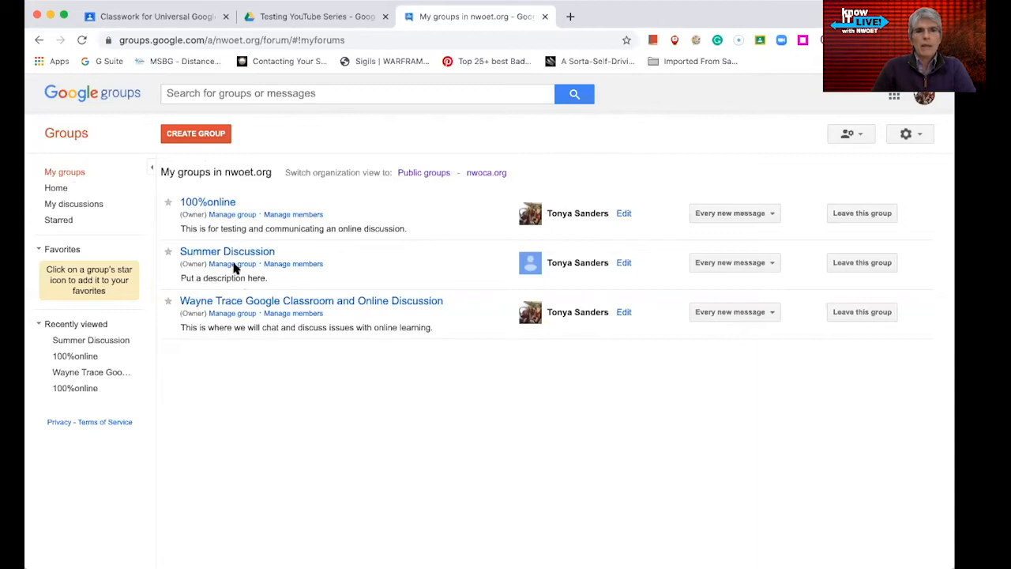
# - Go through All members and Invite members to the Summer Discussion Direct add members page
pyautogui.click(293, 264)
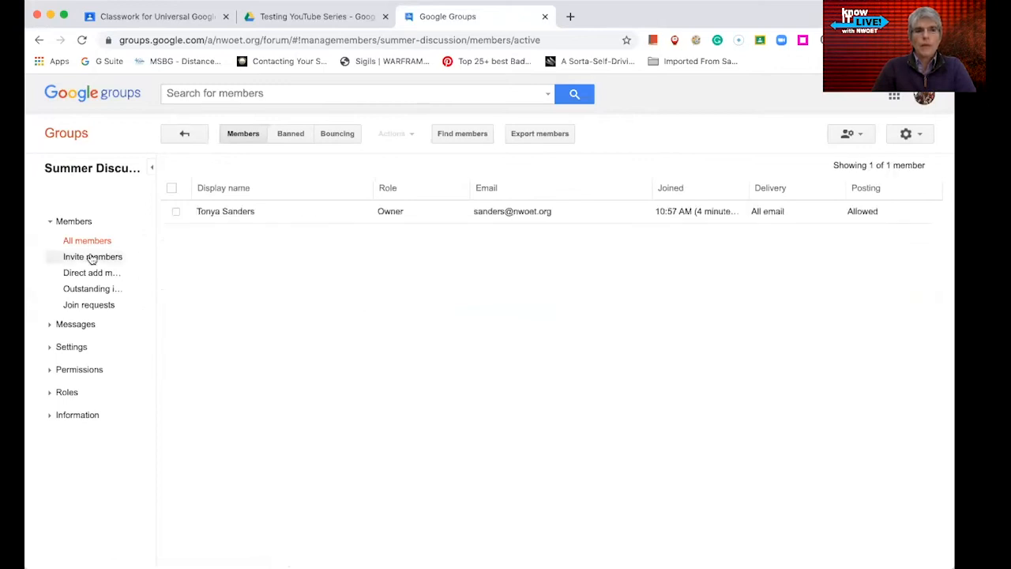
pyautogui.click(83, 222)
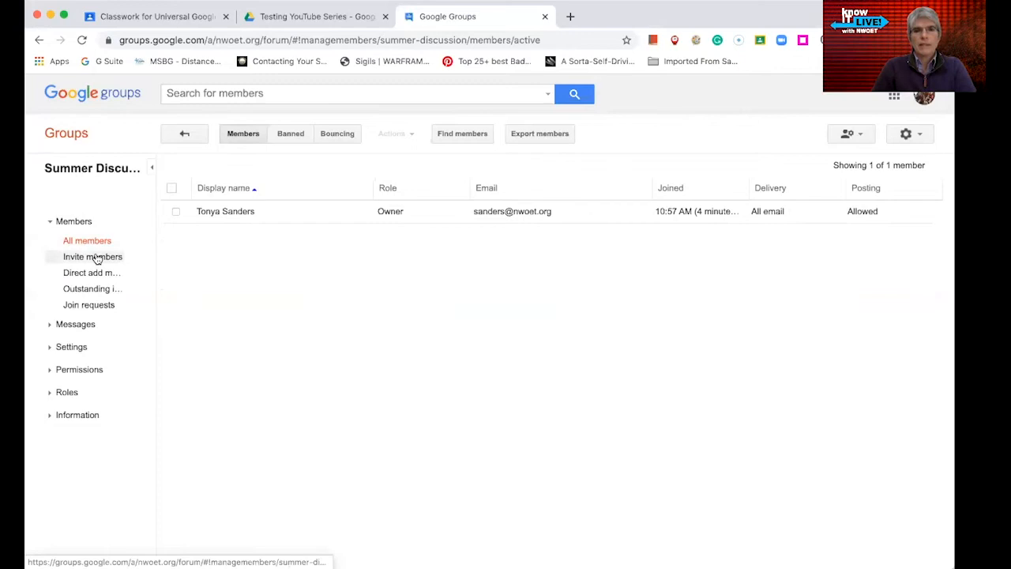
pyautogui.click(96, 258)
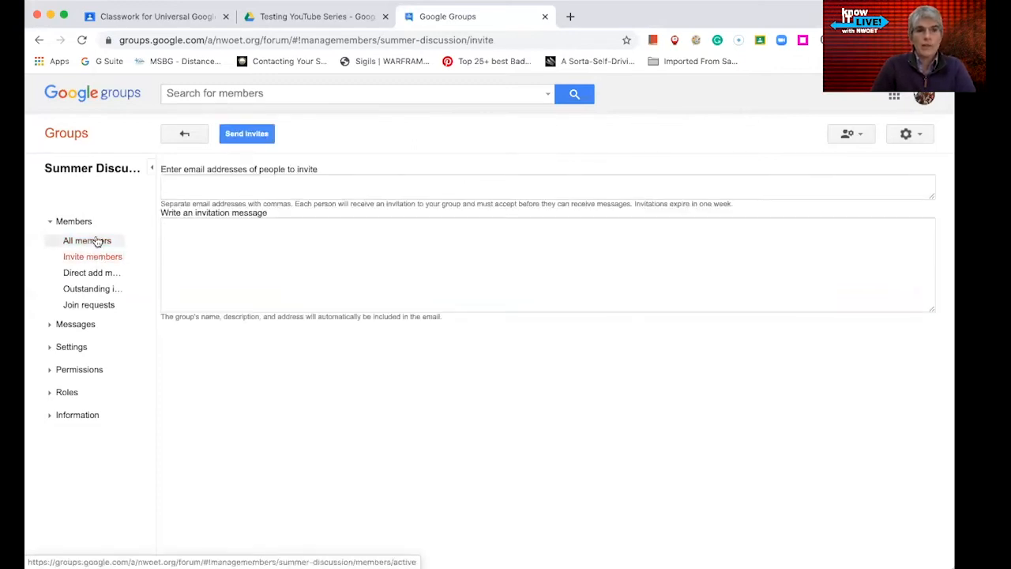
pyautogui.click(97, 241)
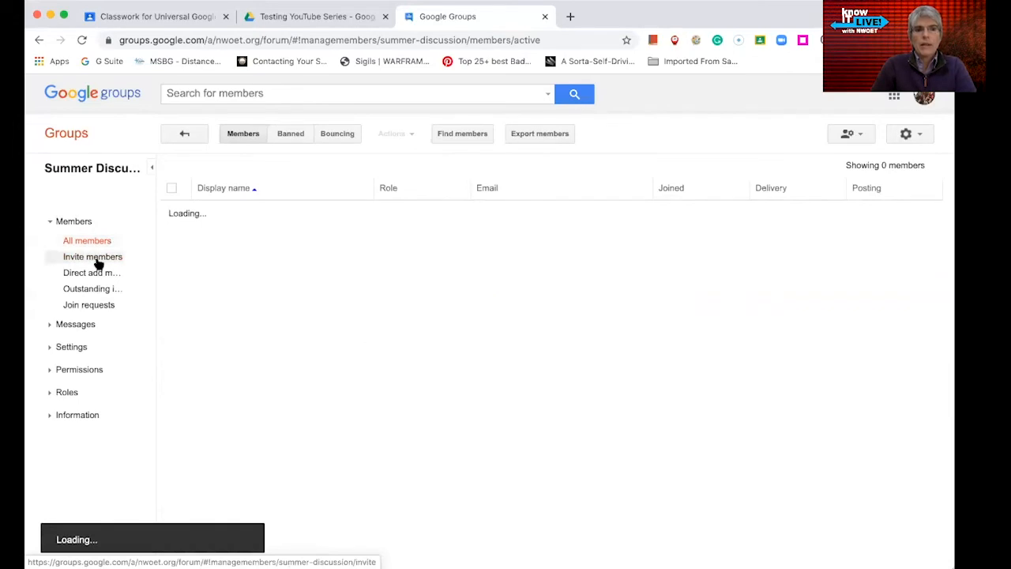
pyautogui.click(97, 260)
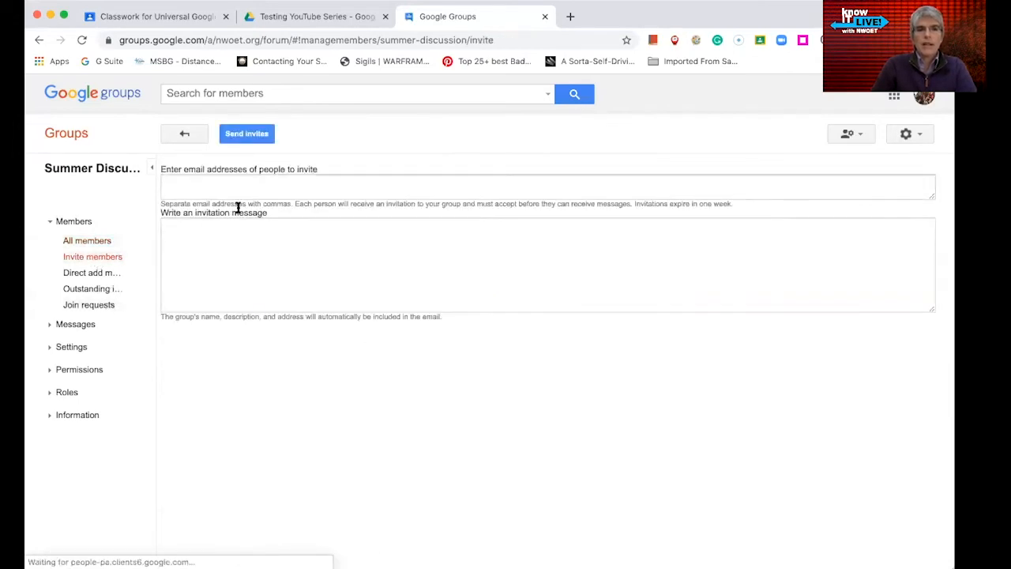
pyautogui.click(99, 273)
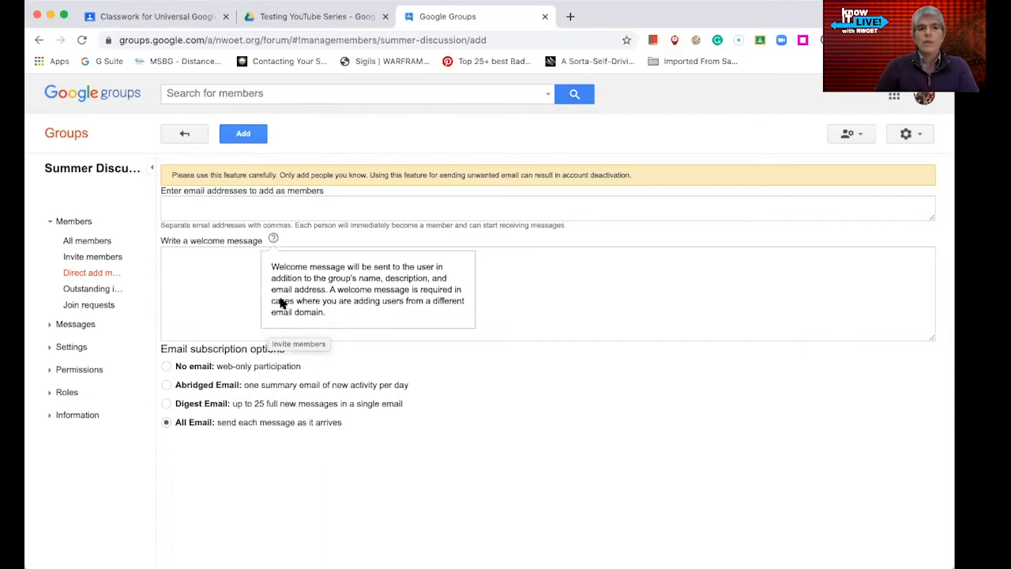
# - Check outstanding invitations and join requests, then view the empty Pending messages list
pyautogui.click(99, 290)
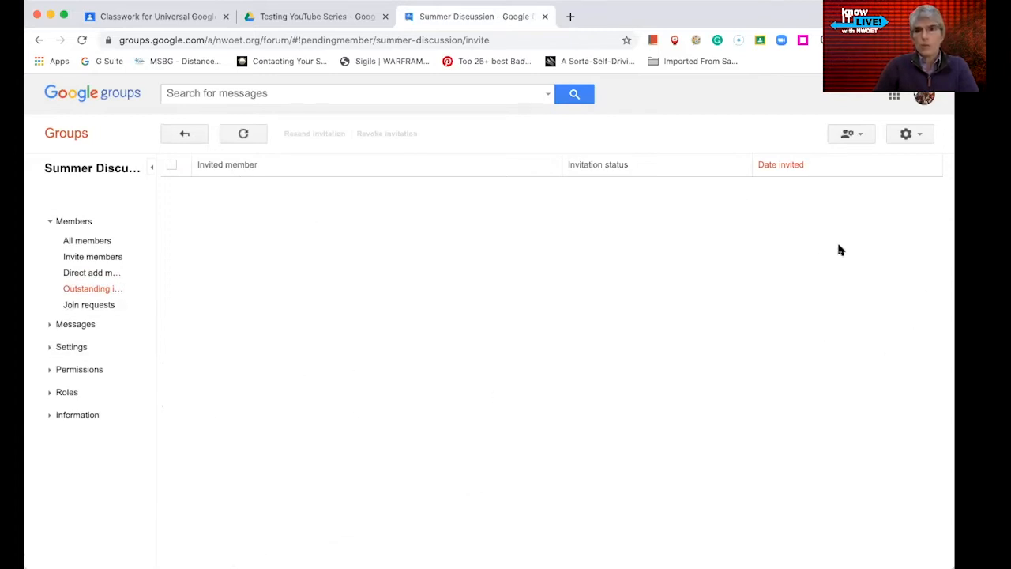
pyautogui.click(73, 308)
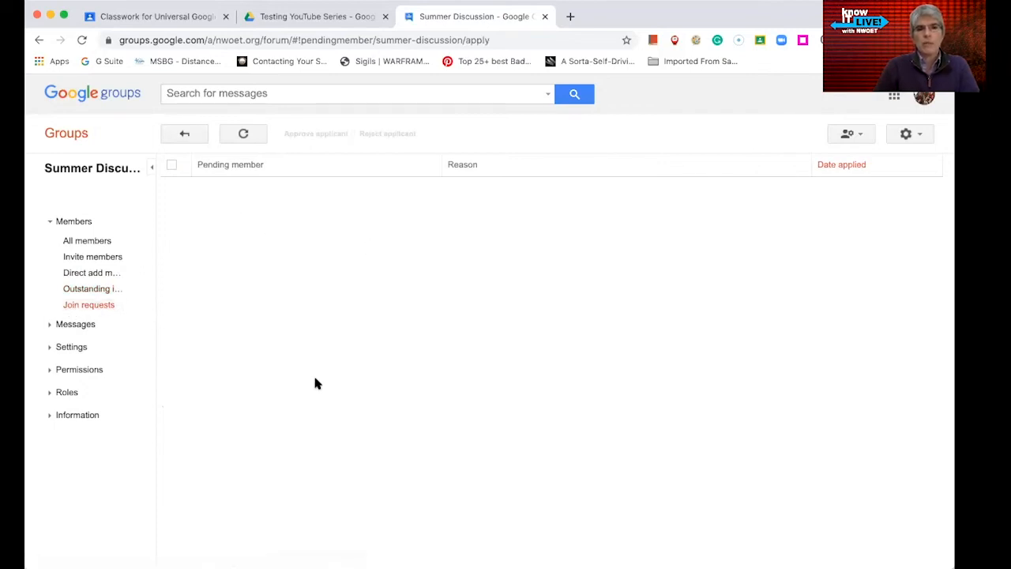
pyautogui.click(52, 325)
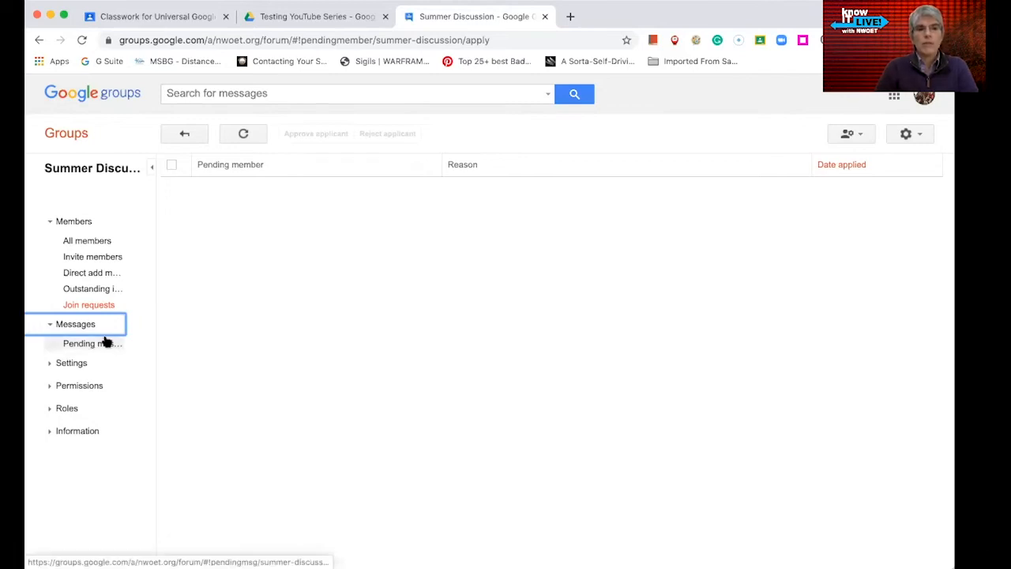
pyautogui.click(100, 350)
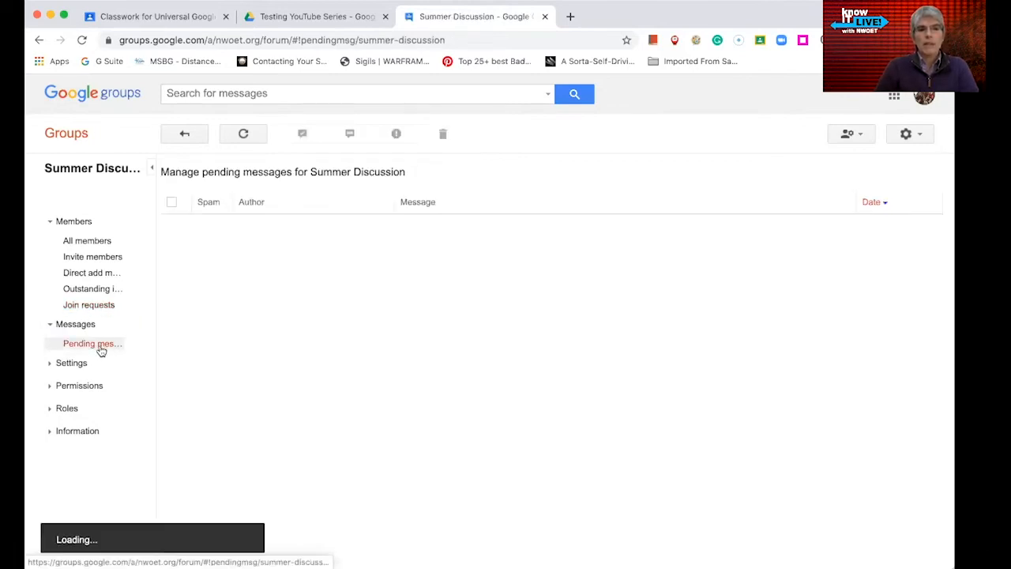
# - View the Email options: no subject prefix, default footer included, auto-replies off
pyautogui.click(65, 368)
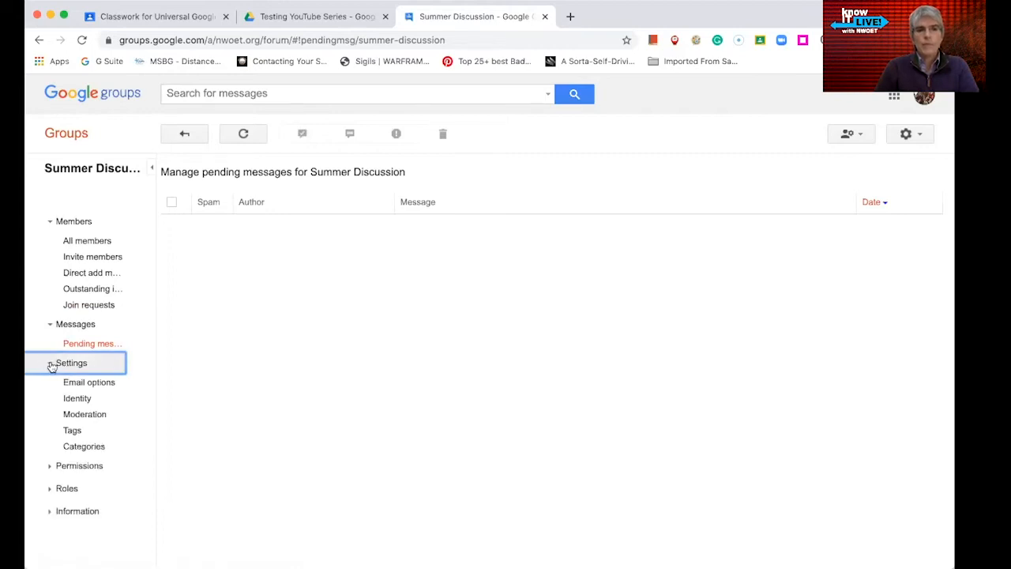
pyautogui.click(93, 386)
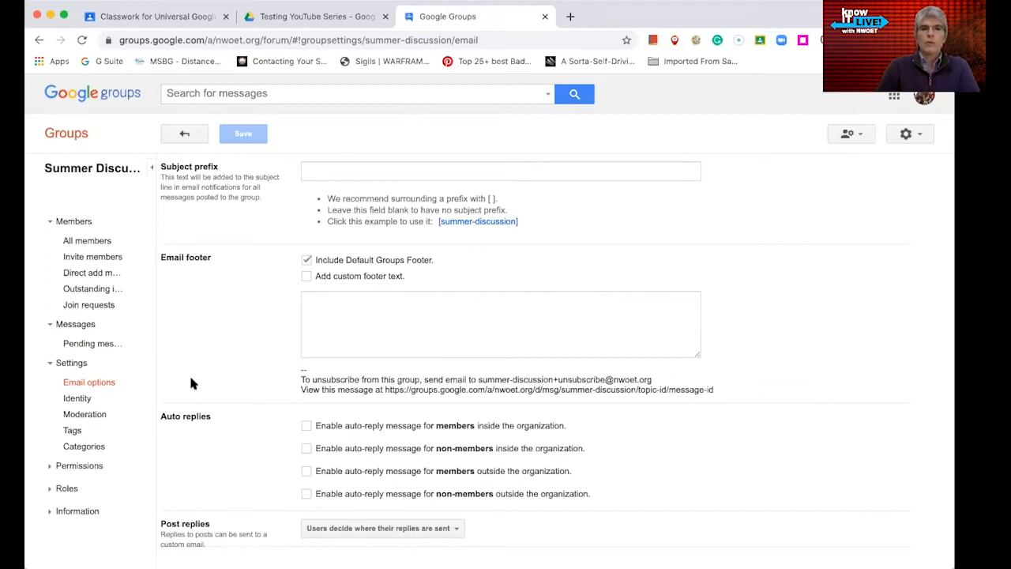
# - Review the Identity and Moderation settings, then view the empty Tags settings
pyautogui.click(79, 401)
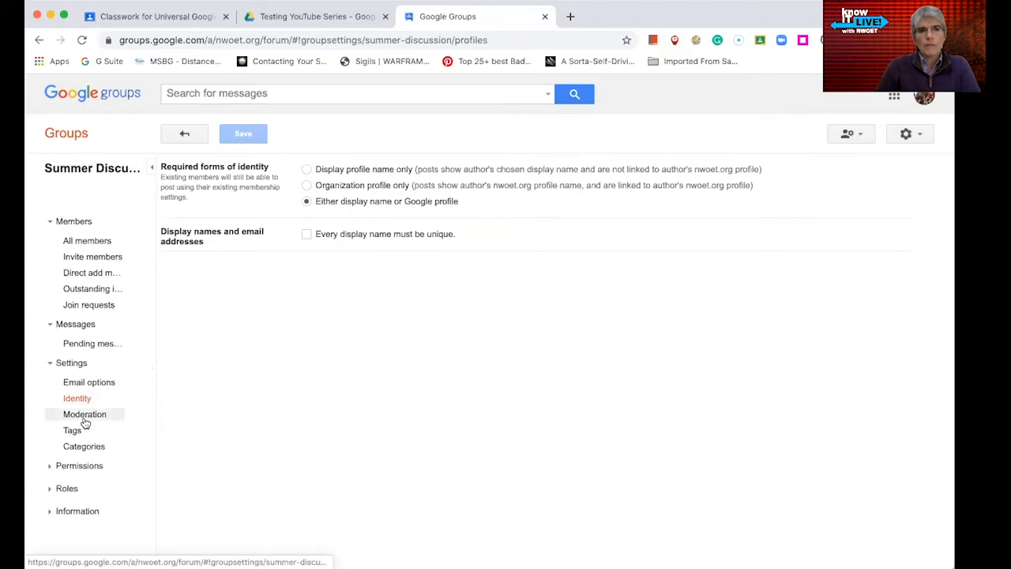
pyautogui.click(84, 415)
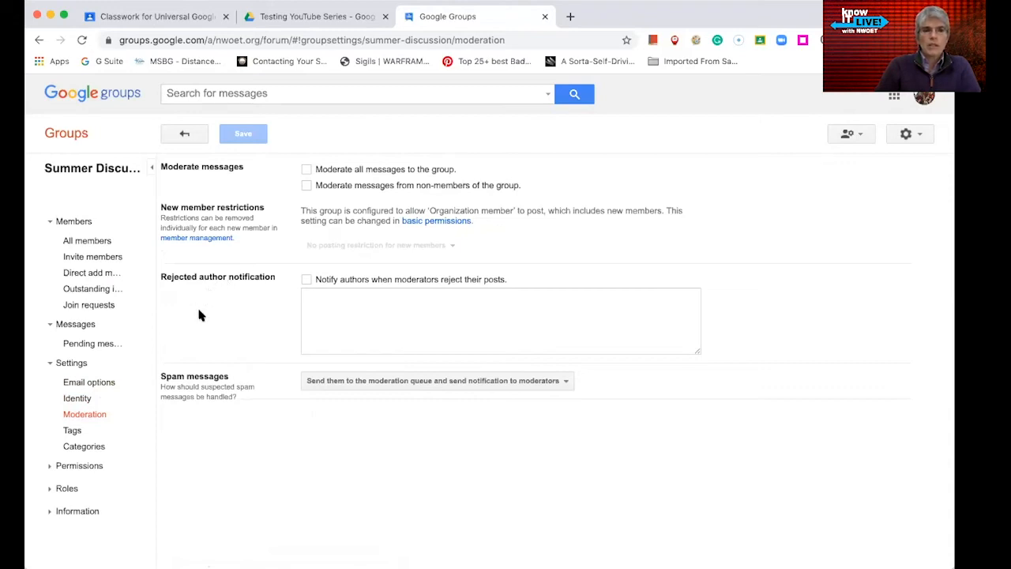
pyautogui.click(75, 430)
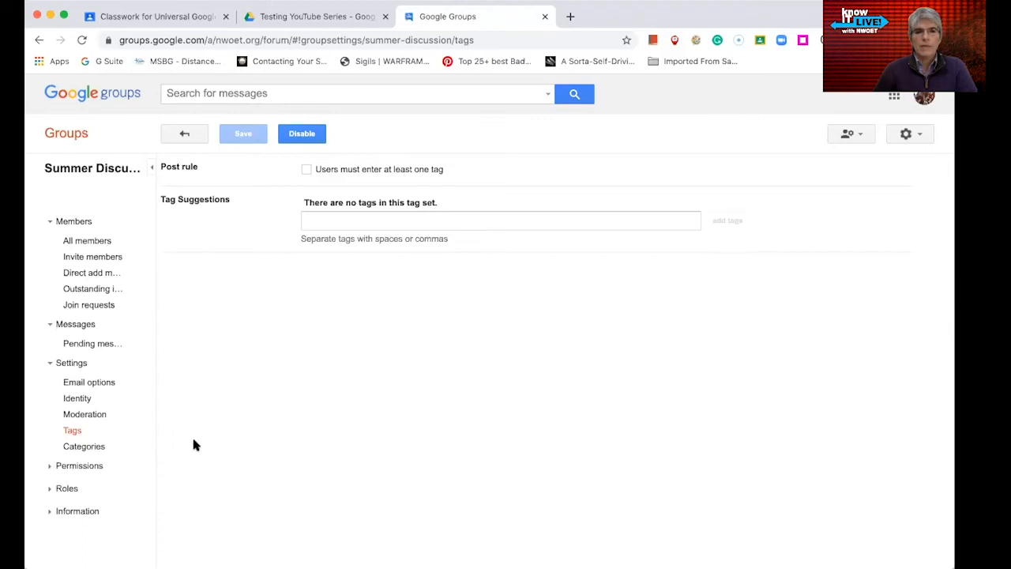
# - Check Basic permissions, then view Posting permissions, where posting as the group is limited to owners and managers
pyautogui.click(50, 470)
pyautogui.scroll(-1, 55, 470)
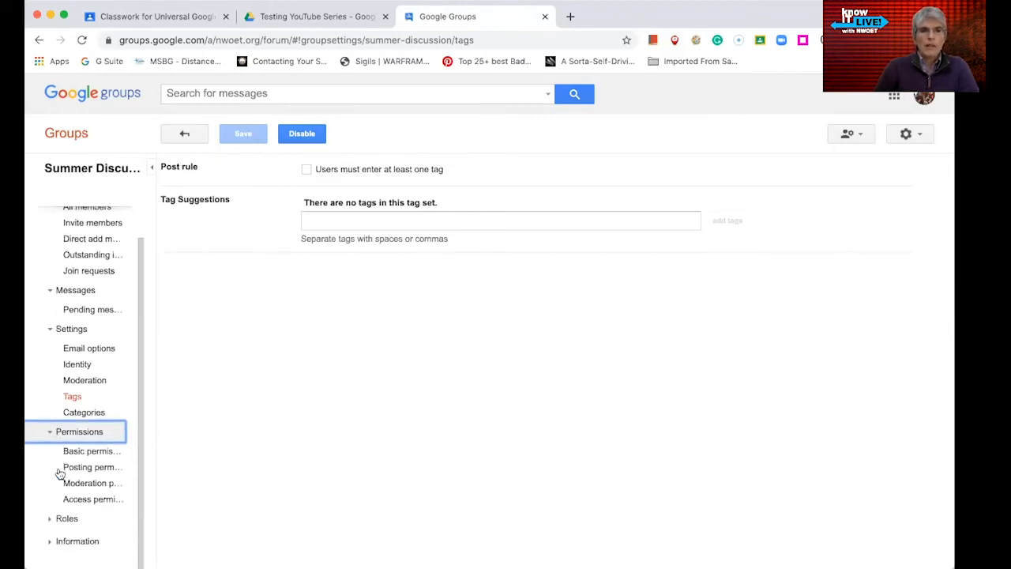
pyautogui.click(89, 451)
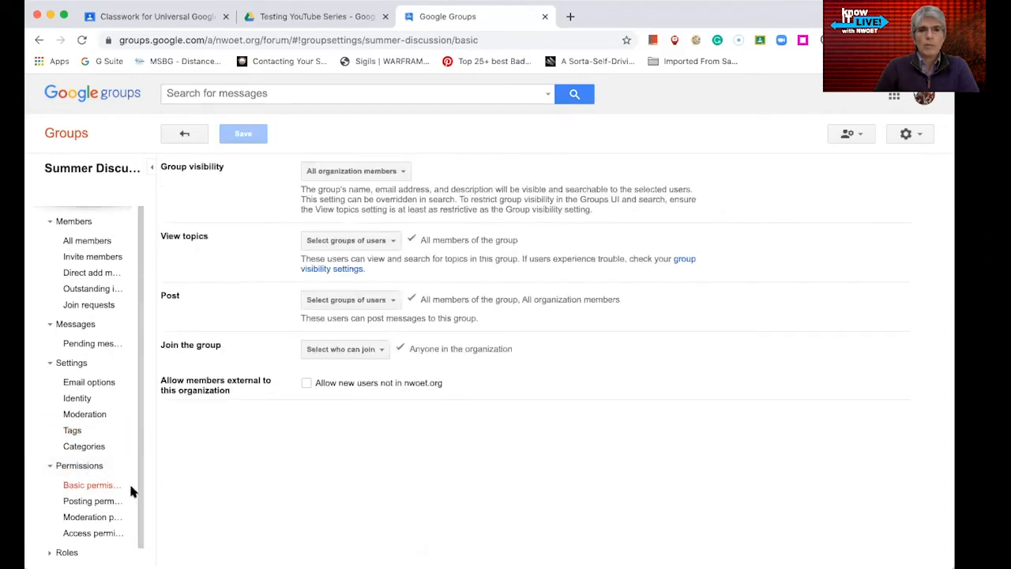
pyautogui.scroll(-1, 136, 506)
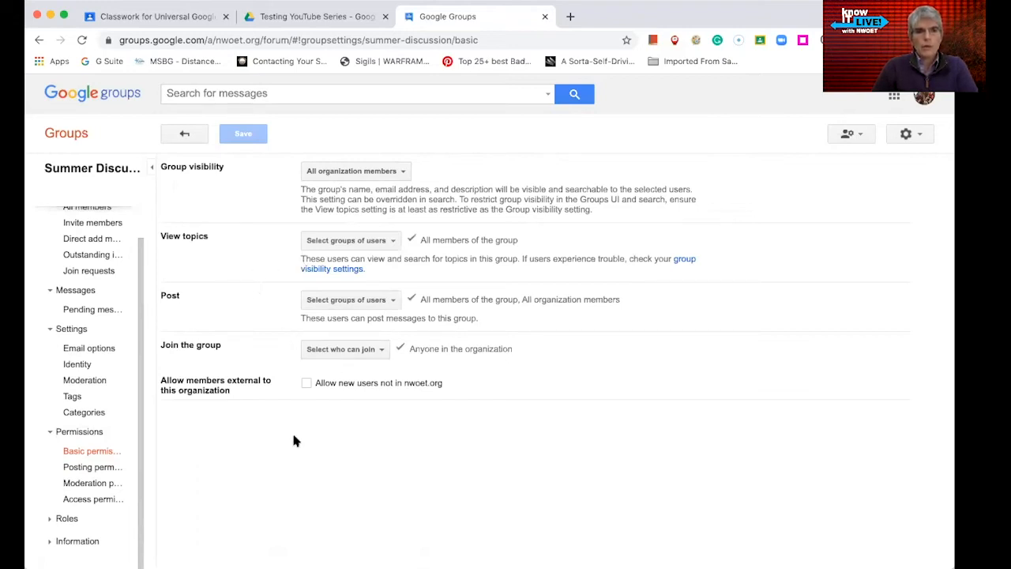
pyautogui.click(105, 471)
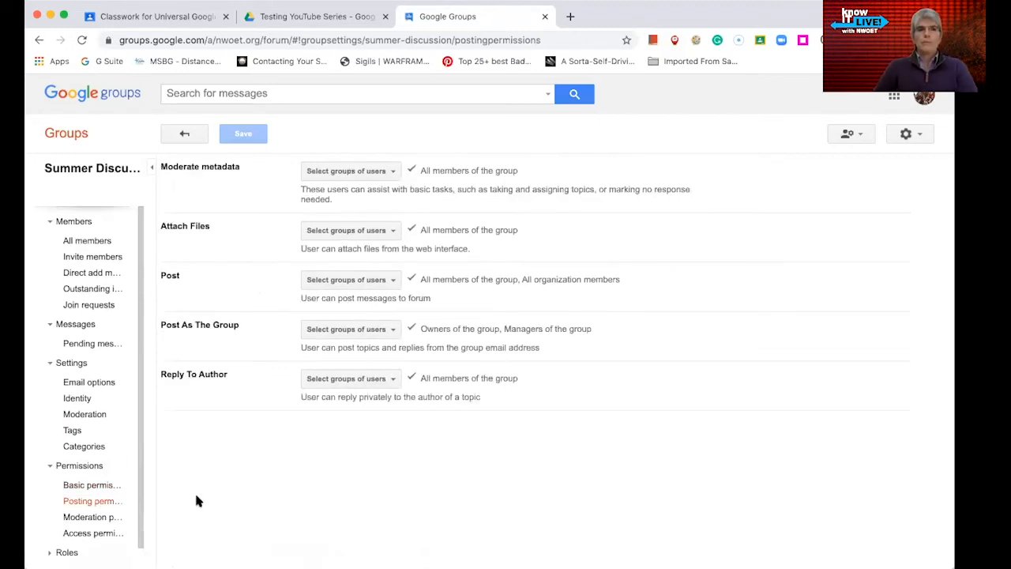
pyautogui.click(397, 332)
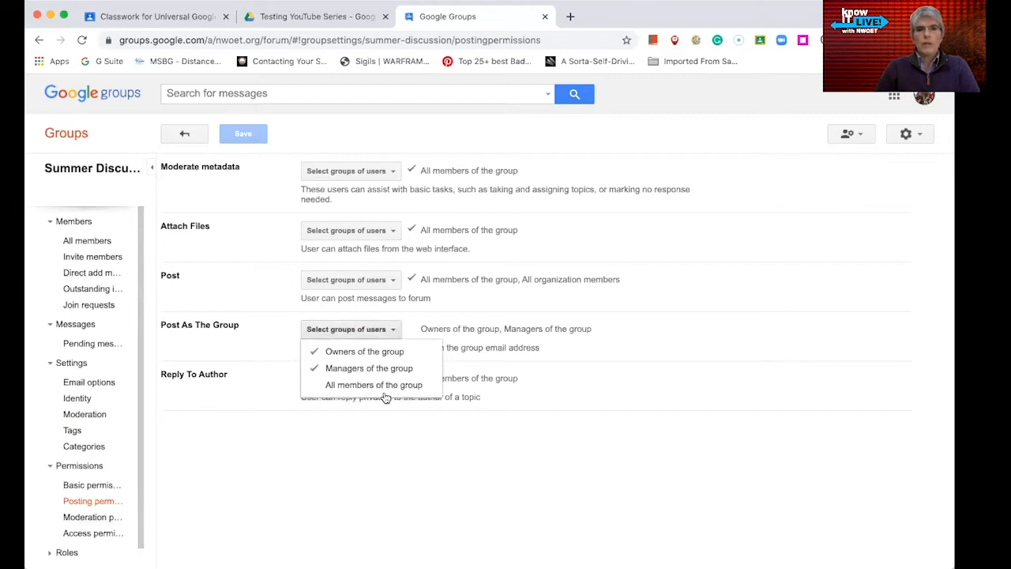
pyautogui.click(383, 456)
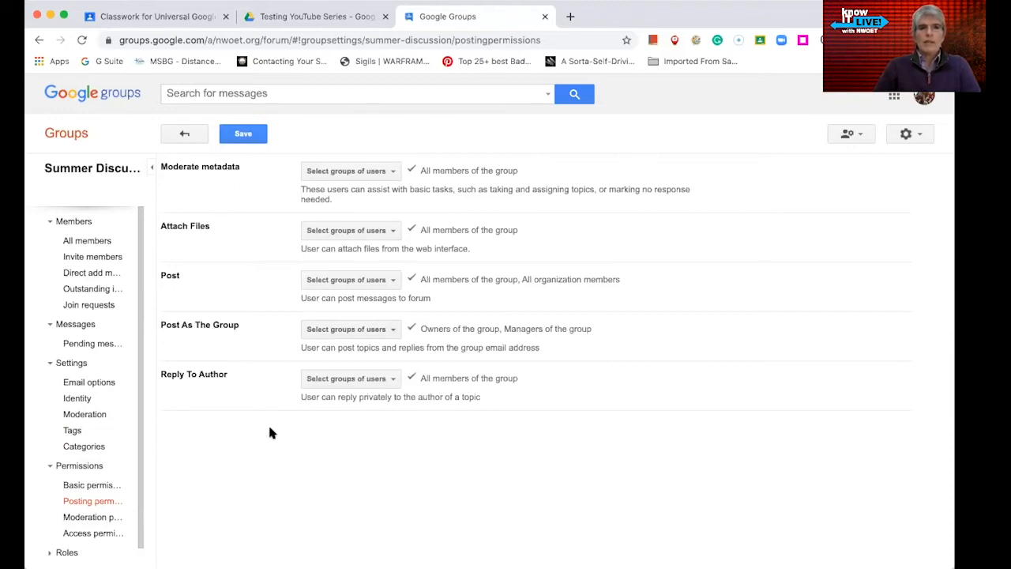
pyautogui.scroll(-2, 140, 521)
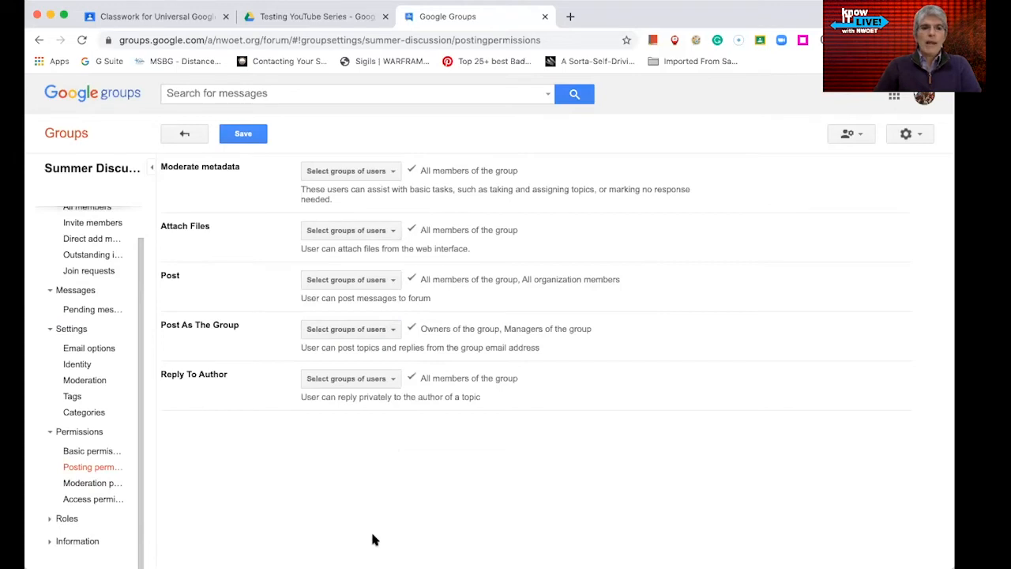
pyautogui.click(57, 519)
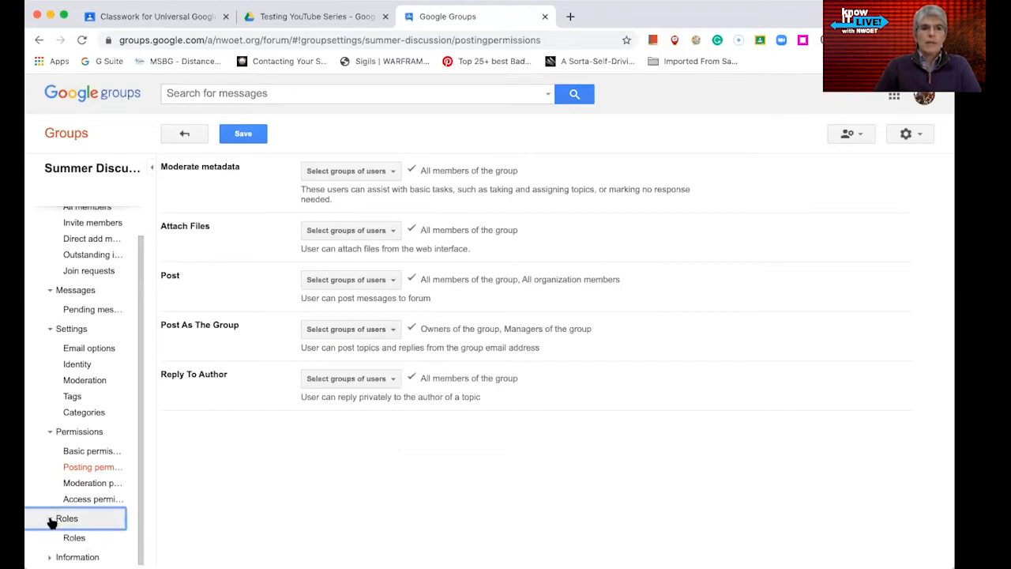
# - View the Roles page listing the built-in Owner, Manager and Member roles
pyautogui.scroll(-1, 142, 514)
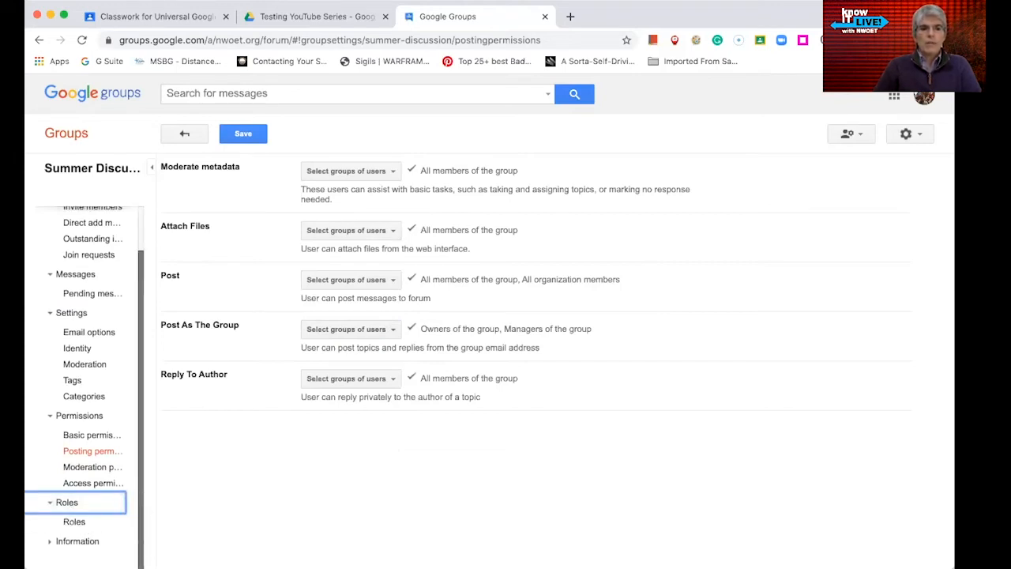
pyautogui.click(74, 523)
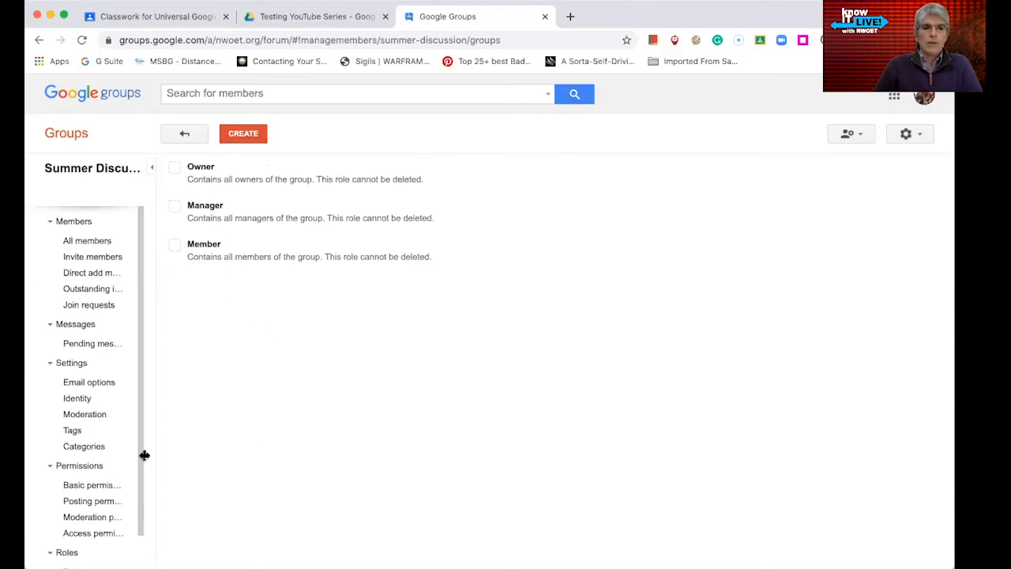
pyautogui.moveTo(139, 454); pyautogui.dragTo(138, 516)
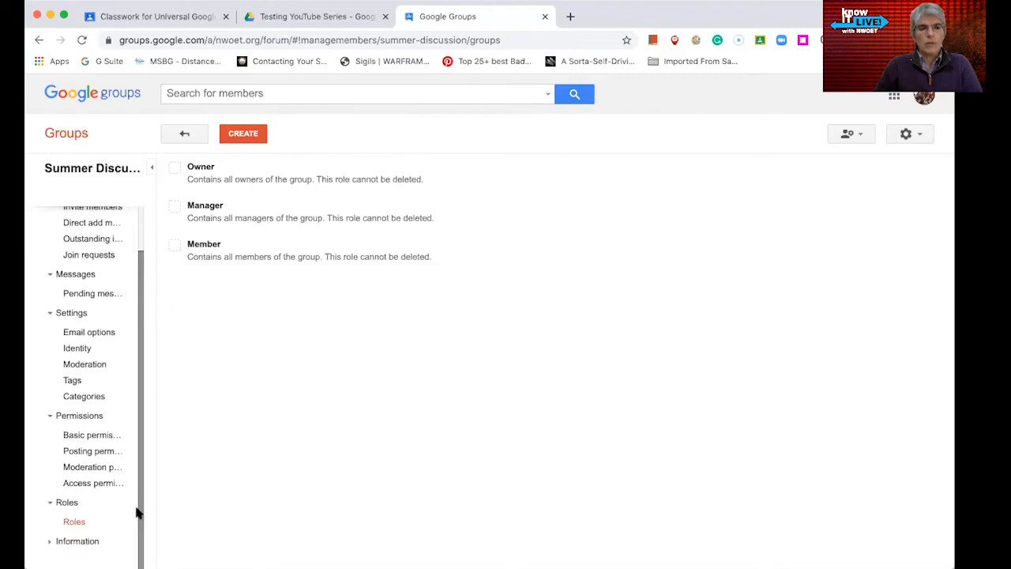
# - Review the group's General information and visibility settings under Group information
pyautogui.click(55, 541)
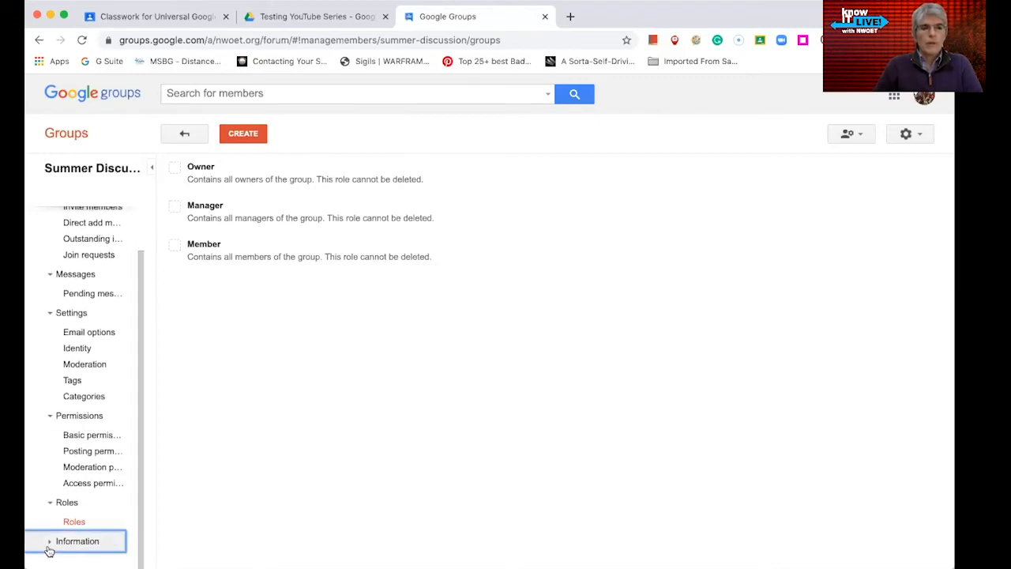
pyautogui.scroll(-2, 94, 532)
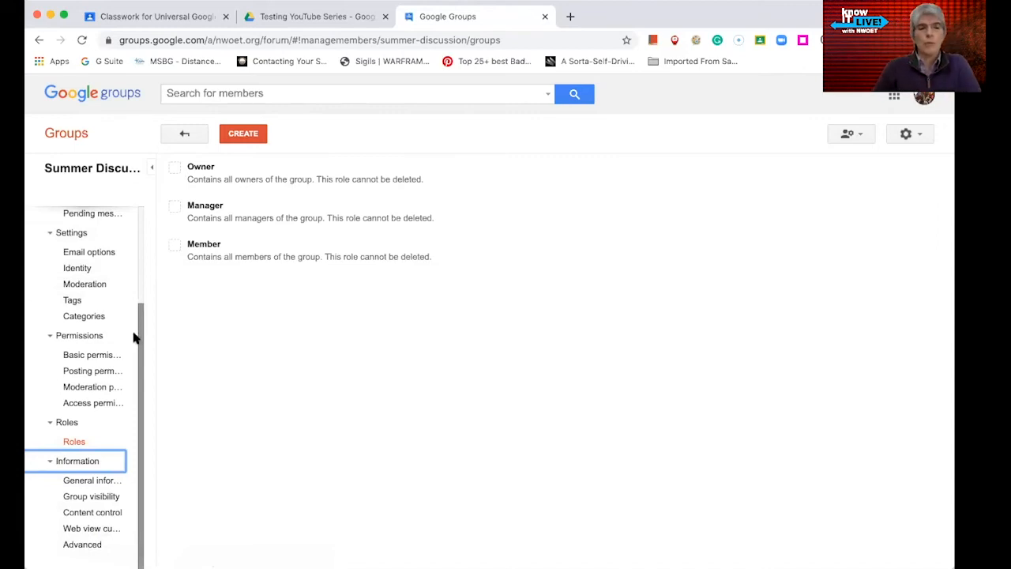
pyautogui.click(101, 481)
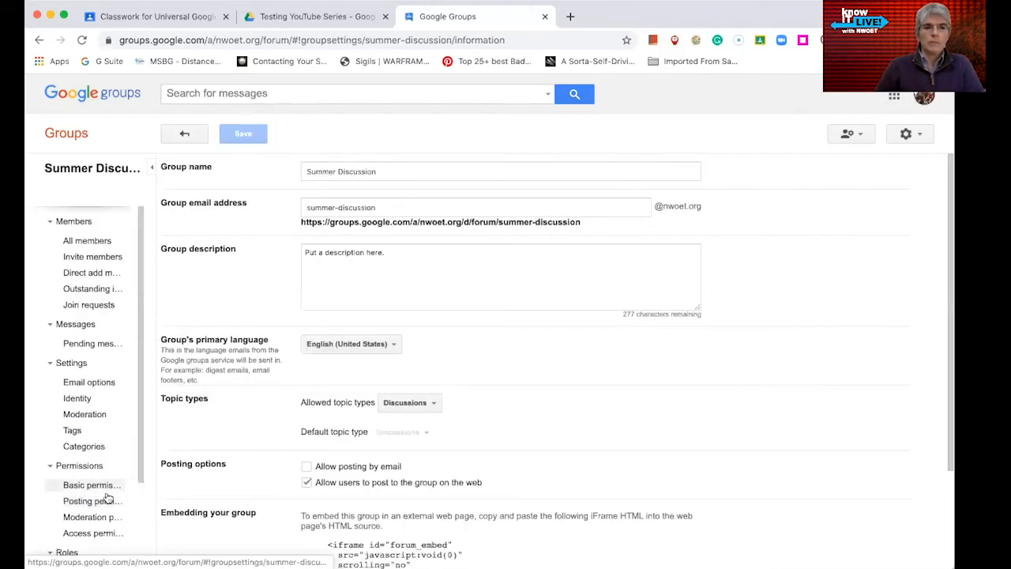
pyautogui.moveTo(140, 461); pyautogui.dragTo(141, 558)
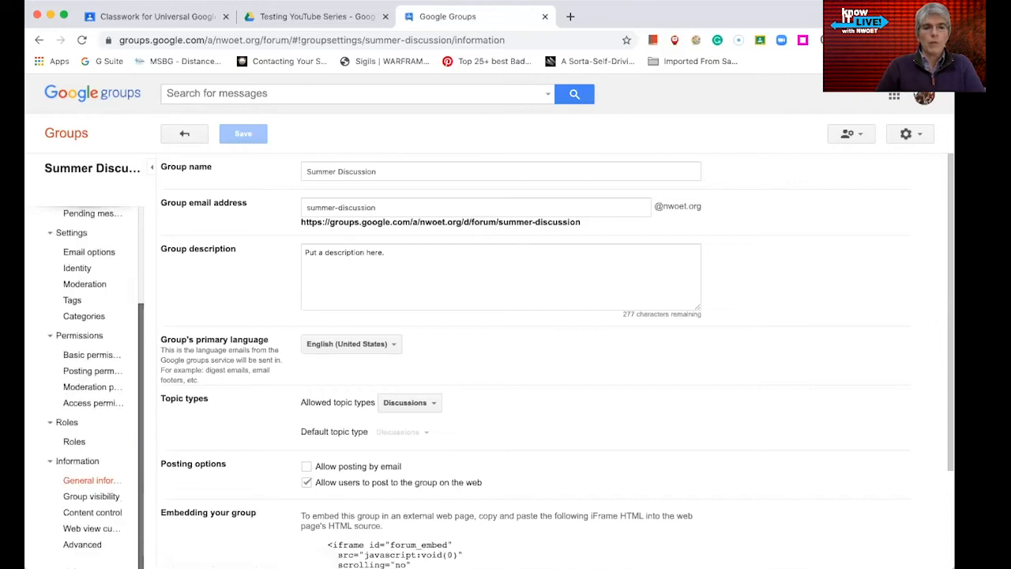
pyautogui.click(111, 504)
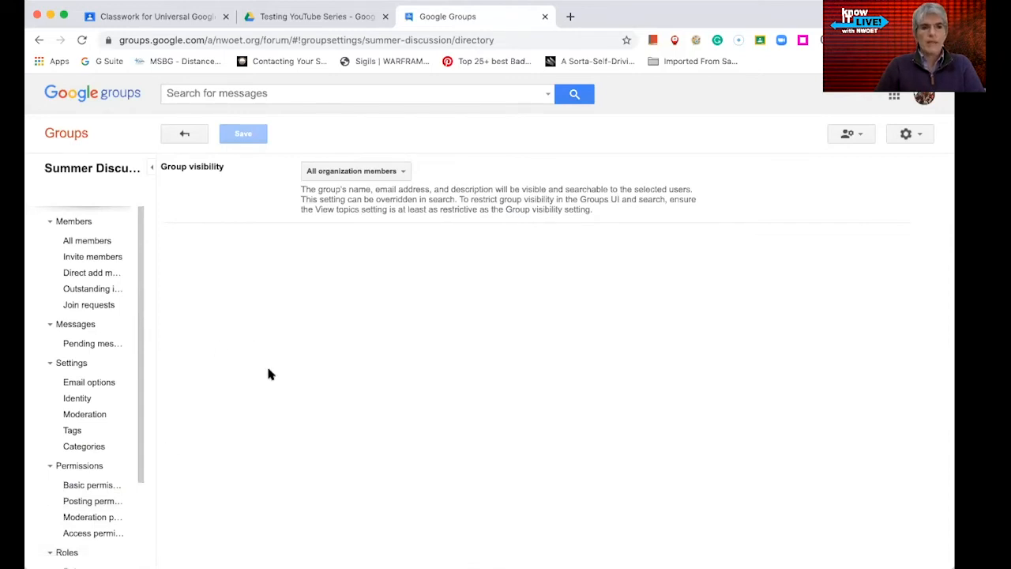
pyautogui.moveTo(139, 436); pyautogui.dragTo(139, 542)
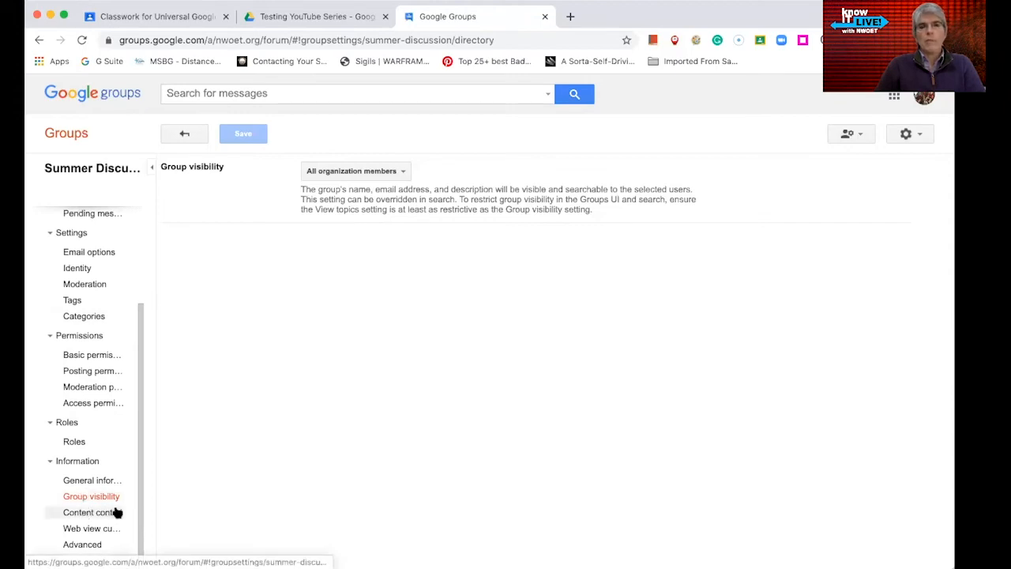
pyautogui.moveTo(137, 355); pyautogui.dragTo(153, 187)
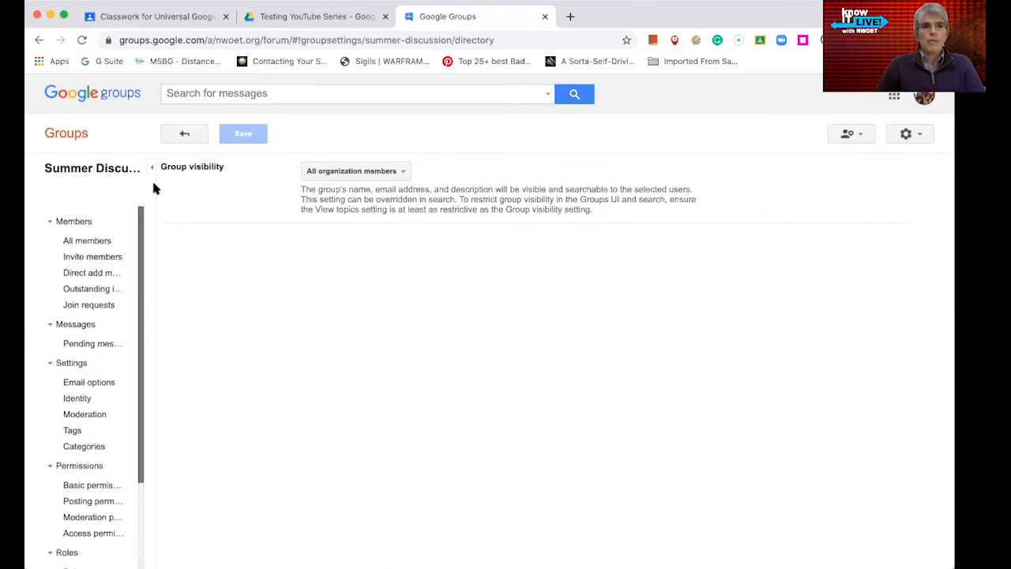
# - Return to My groups, manage Summer Discussion again and open its Advanced settings
pyautogui.click(49, 222)
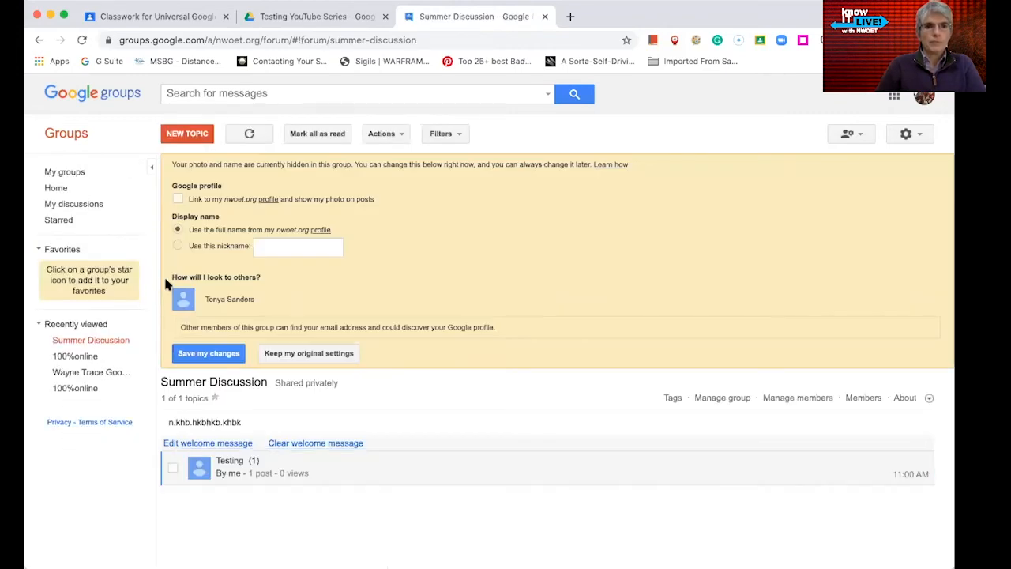
pyautogui.click(75, 172)
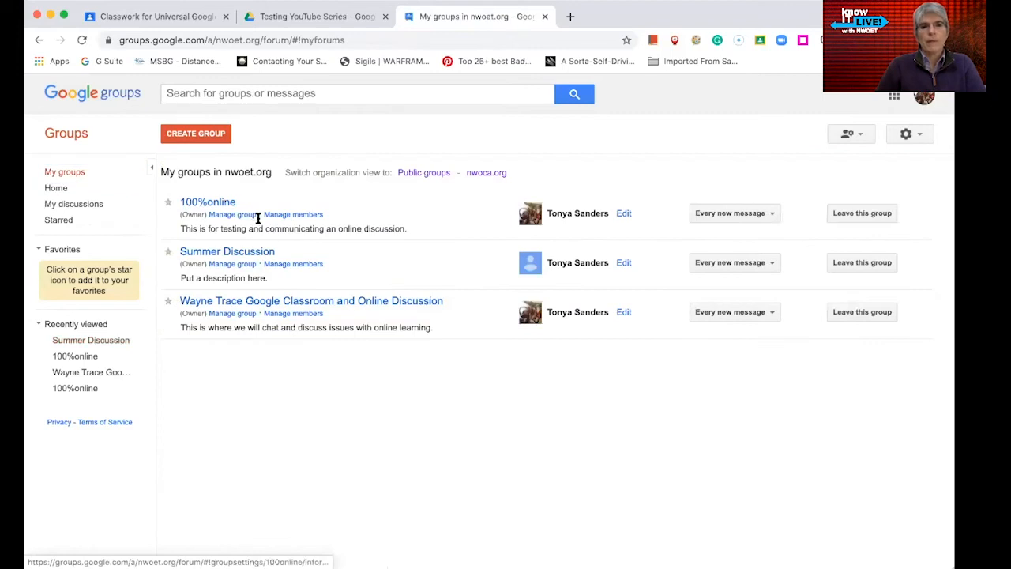
pyautogui.click(225, 267)
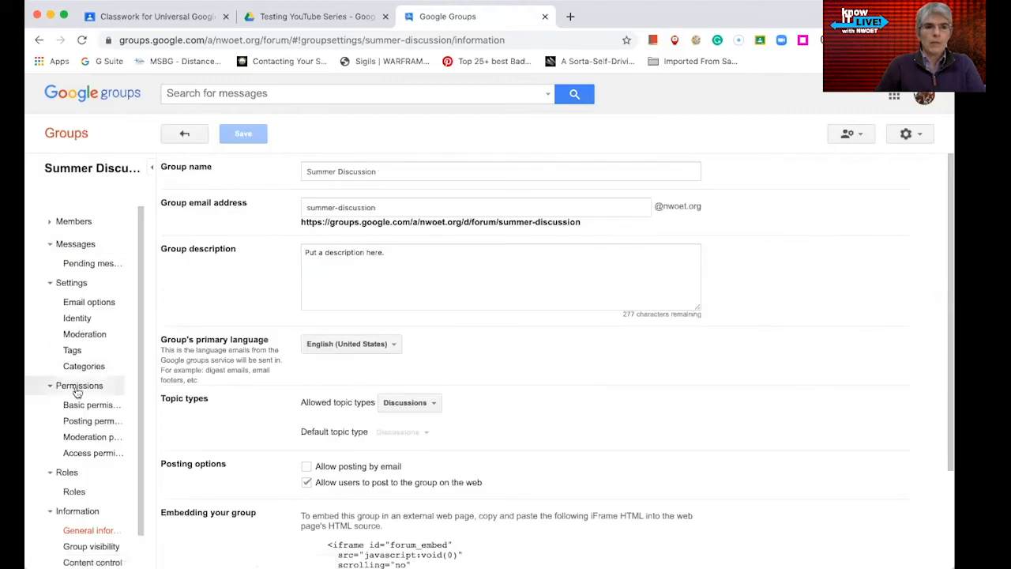
pyautogui.scroll(-2, 139, 489)
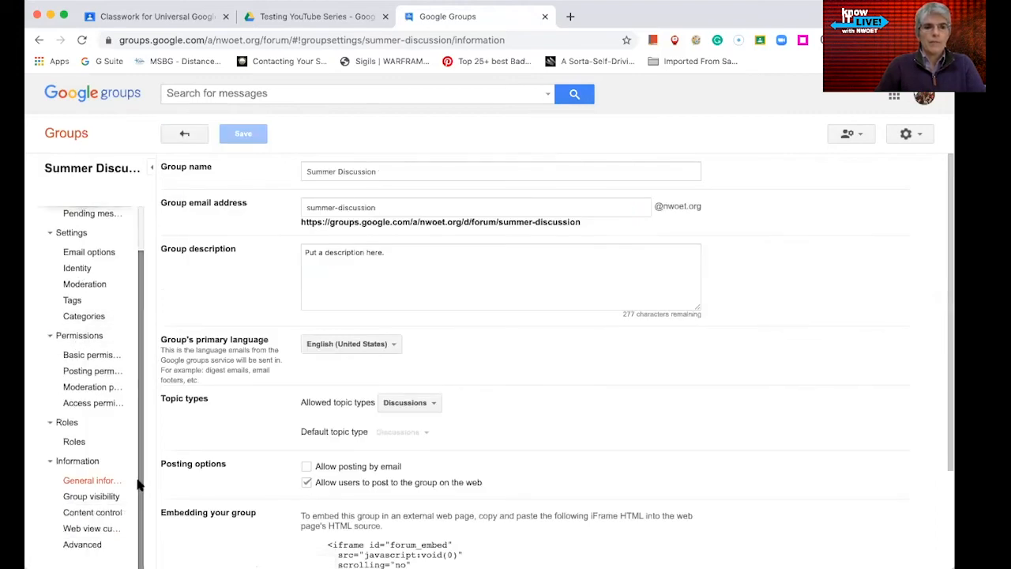
pyautogui.click(87, 545)
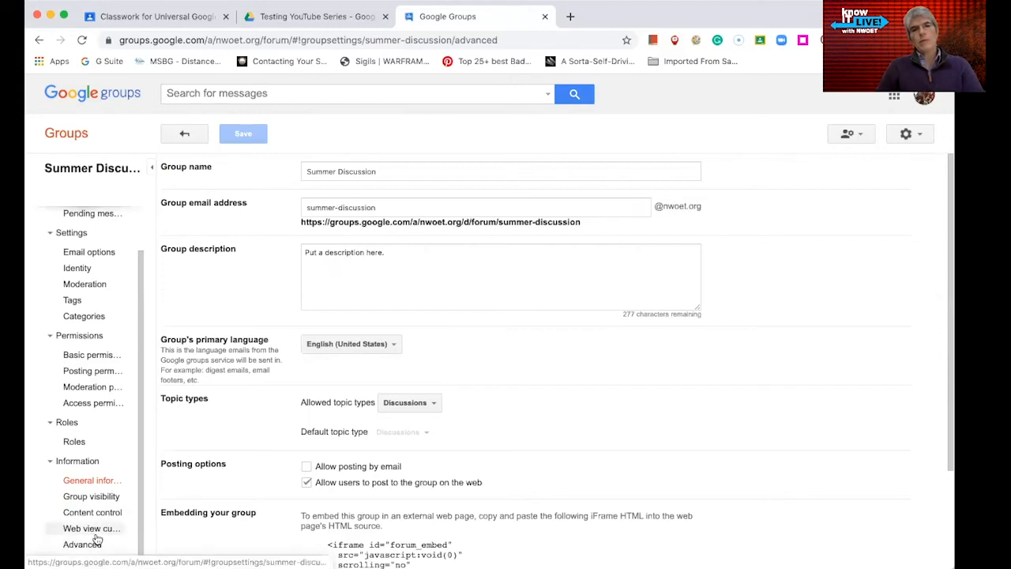
# - Look at the reset group-type choices without picking one, then return to the topic list
pyautogui.click(97, 539)
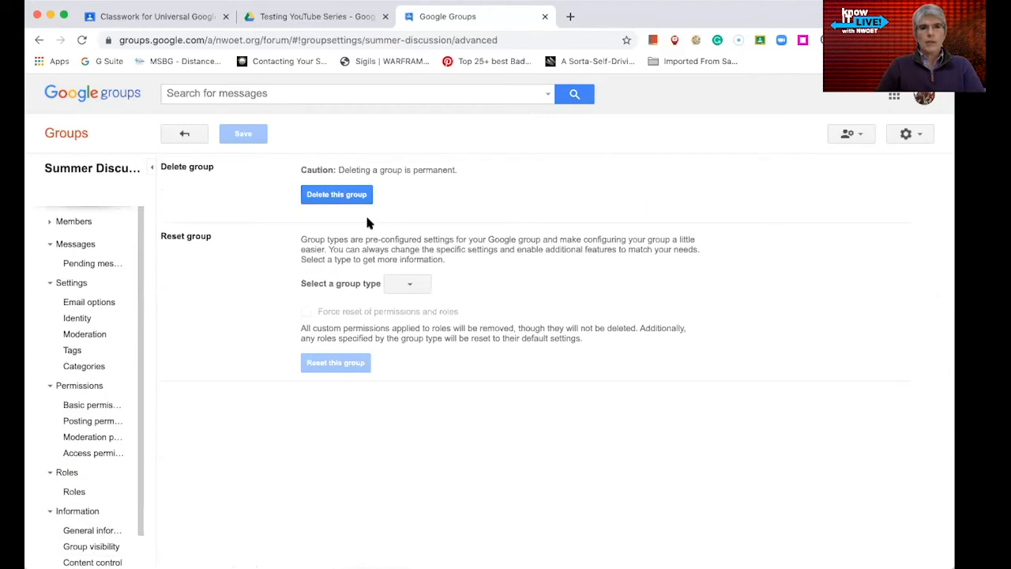
pyautogui.scroll(-2, 140, 494)
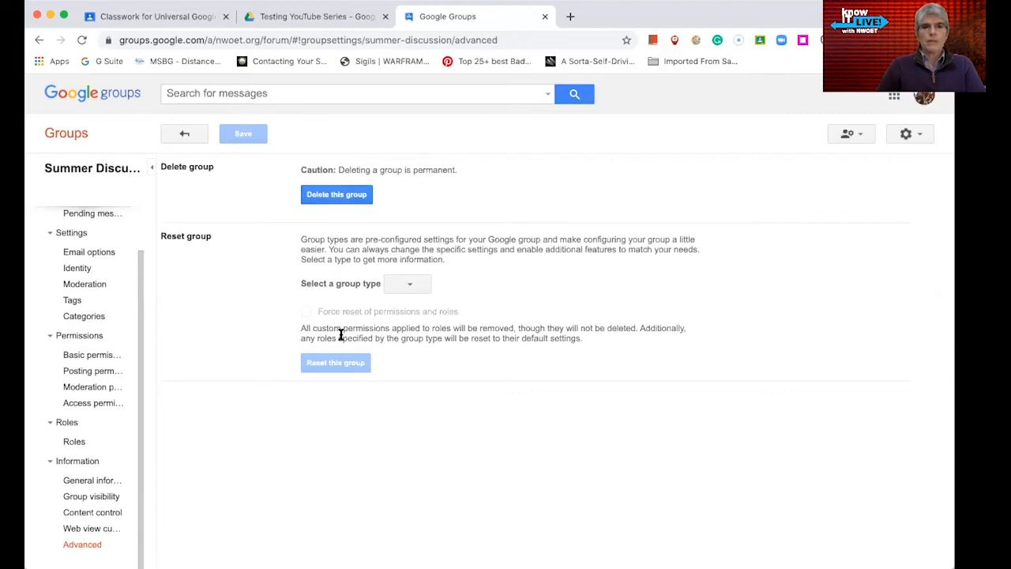
pyautogui.click(416, 289)
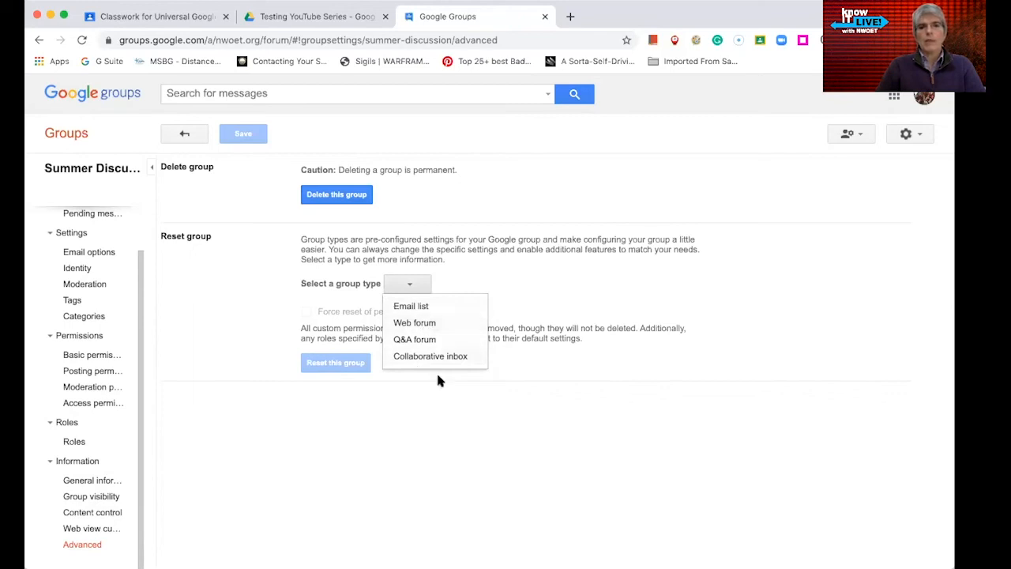
pyautogui.click(433, 408)
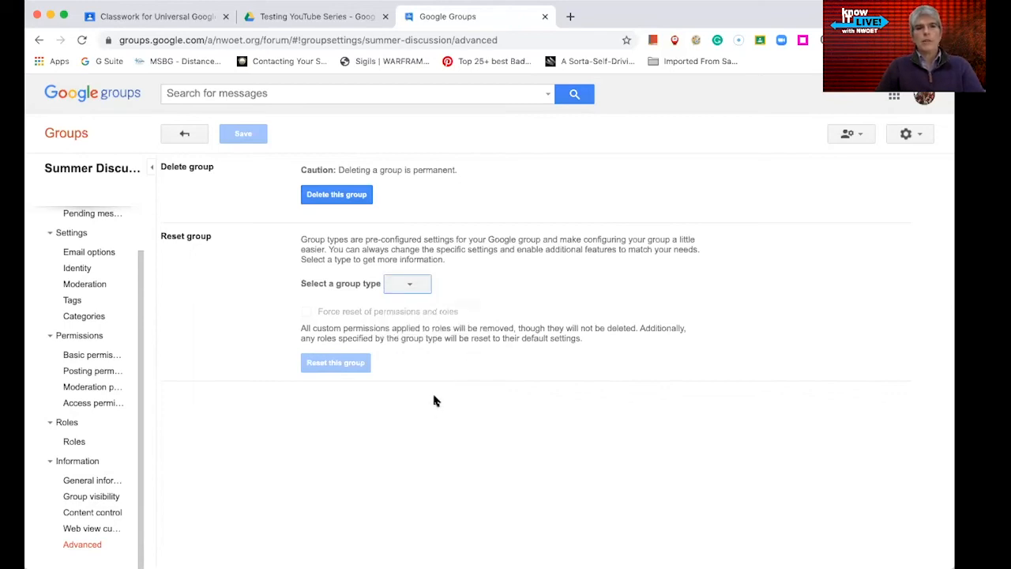
pyautogui.scroll(2, 141, 213)
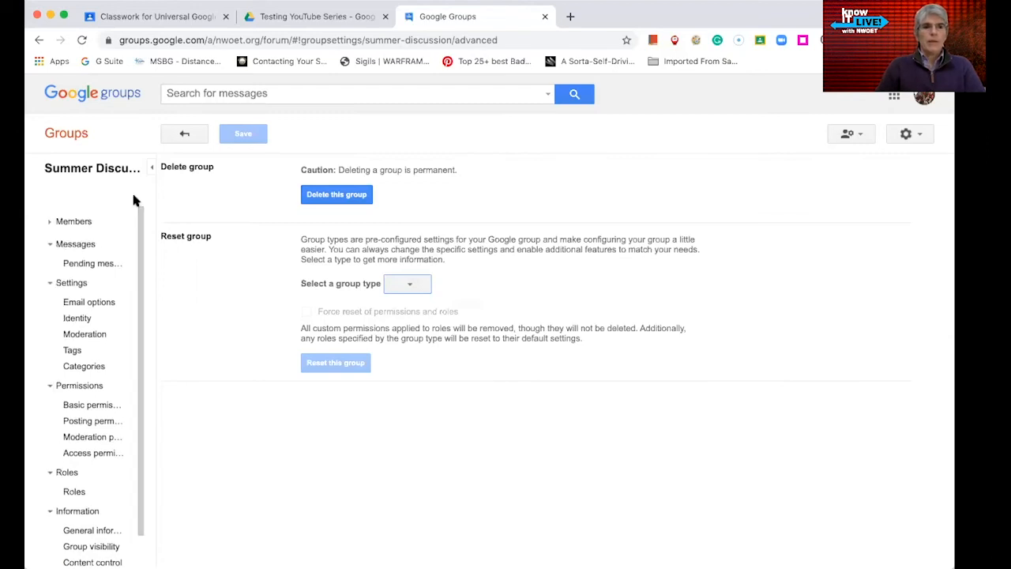
pyautogui.click(93, 170)
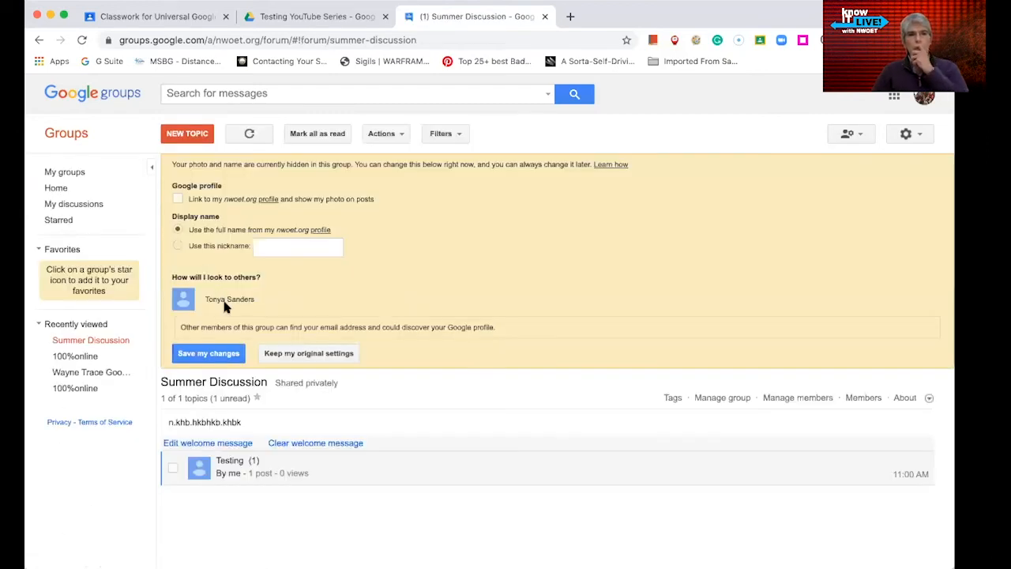
# - Post the reply 'THen I type it.' in the Testing topic and open a fresh reply box
pyautogui.click(222, 461)
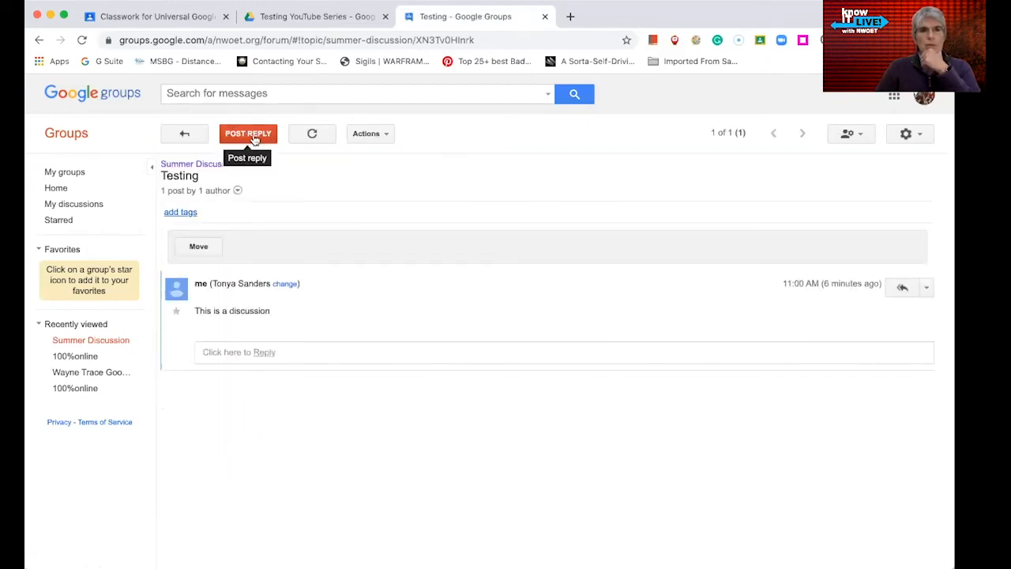
pyautogui.click(253, 136)
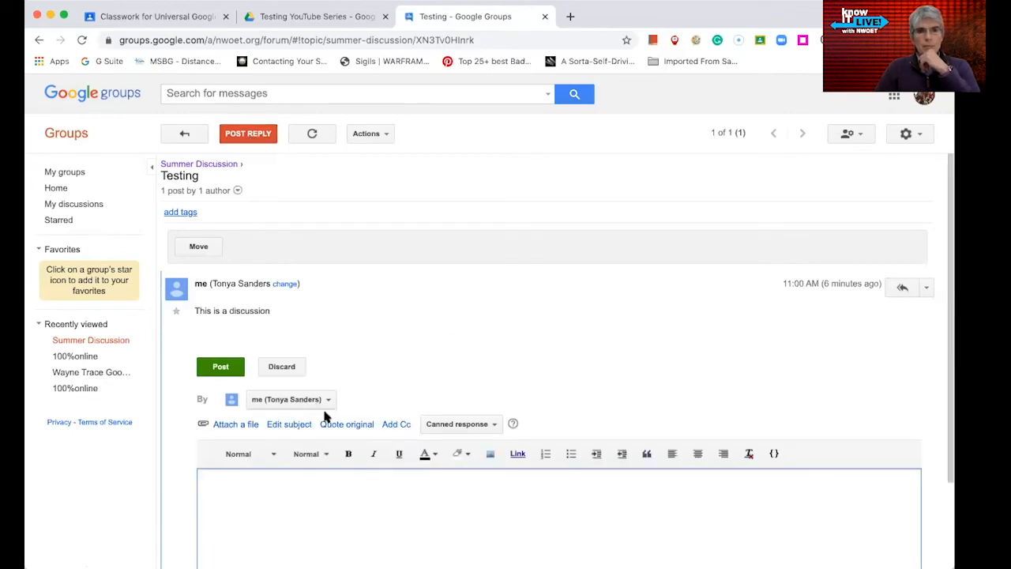
pyautogui.click(357, 490)
pyautogui.write('THen I type it.')
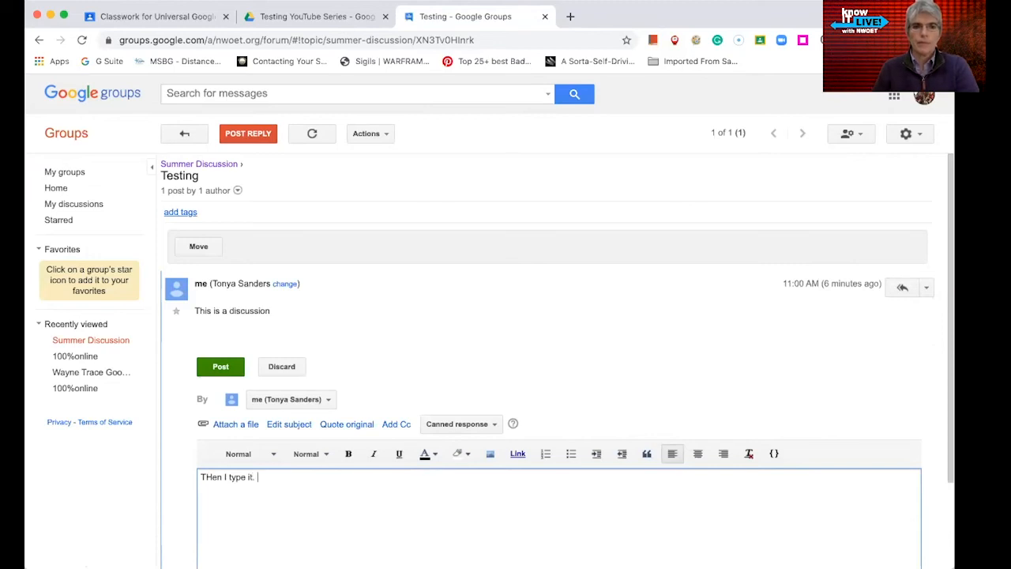
pyautogui.click(213, 366)
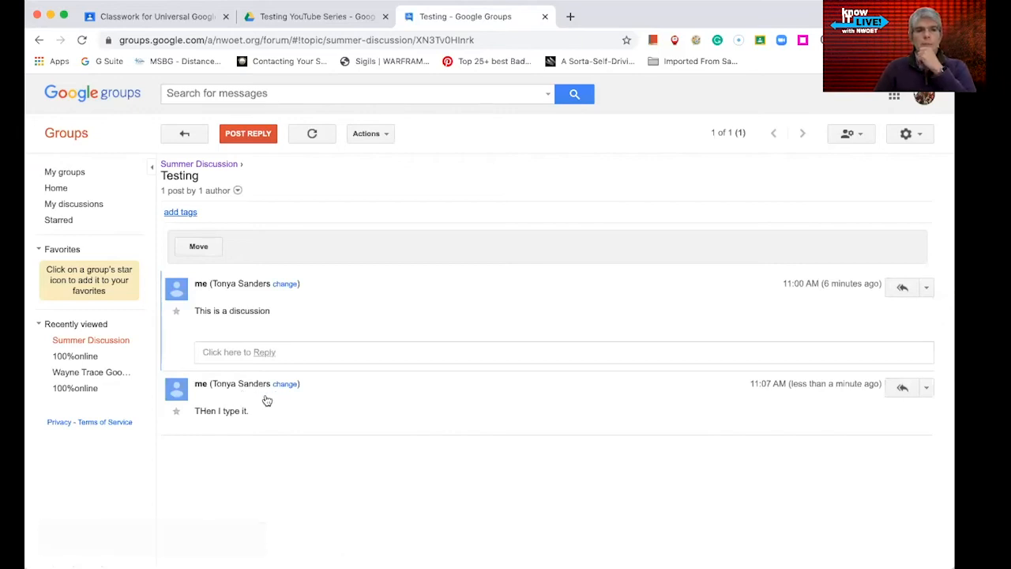
pyautogui.click(248, 136)
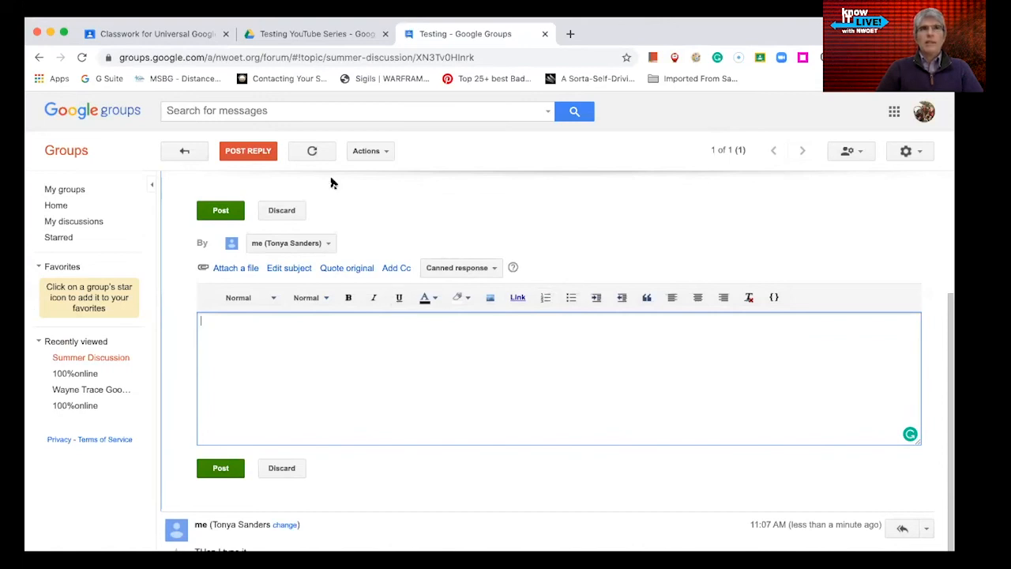
# - In Google Drive, use Get shareable link on Practice For YouTube Series to copy its link
pyautogui.click(376, 151)
pyautogui.click(613, 217)
pyautogui.click(328, 34)
pyautogui.click(238, 265)
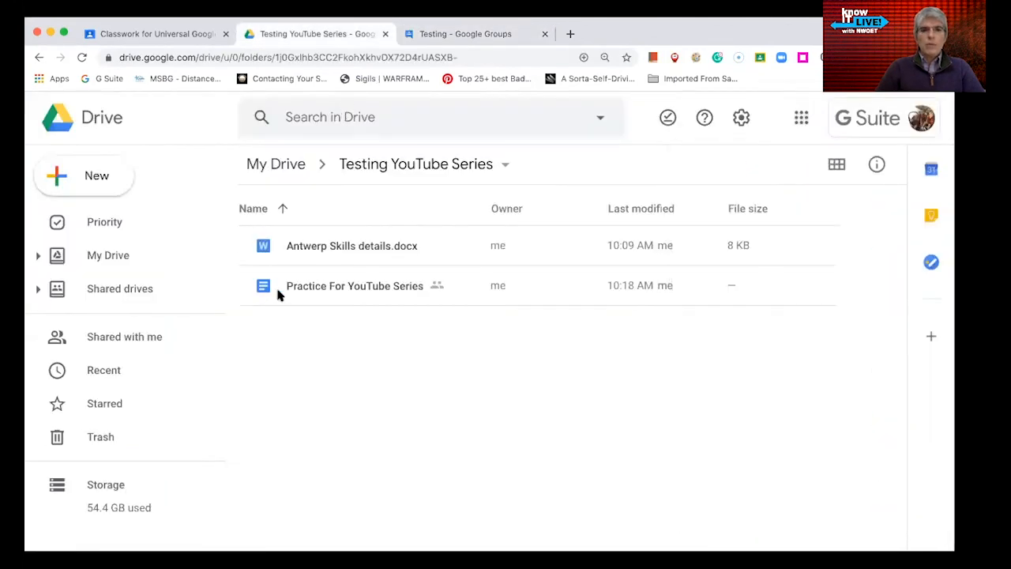
pyautogui.rightClick(333, 292)
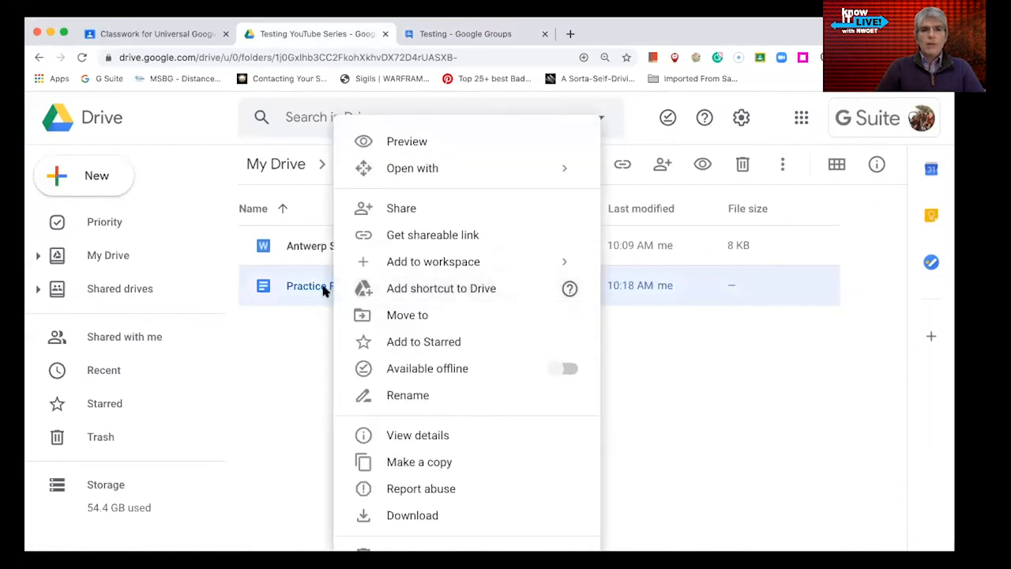
pyautogui.click(414, 238)
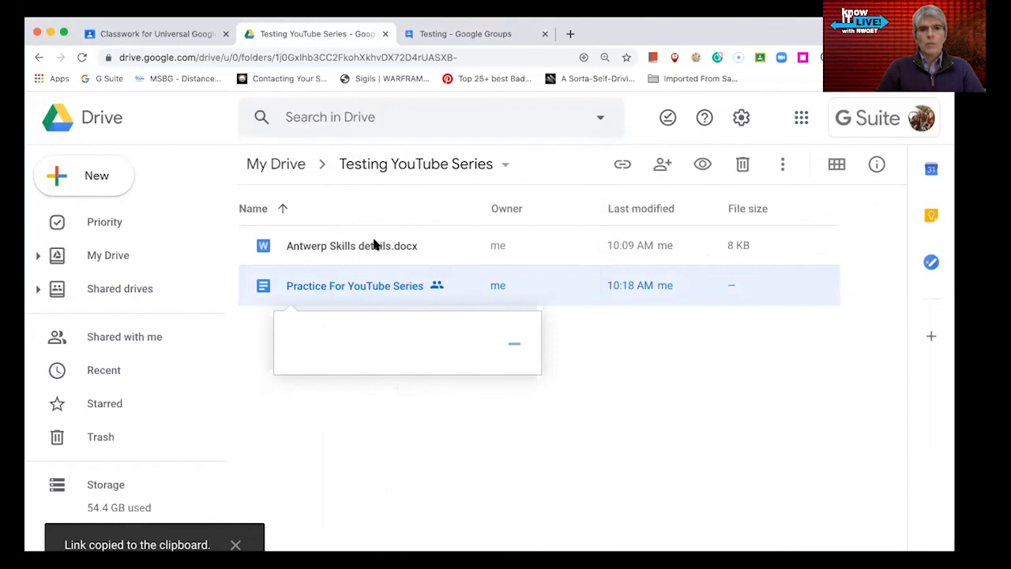
# - Paste the copied Google Drive link into a Testing reply and post it as the third message
pyautogui.click(463, 34)
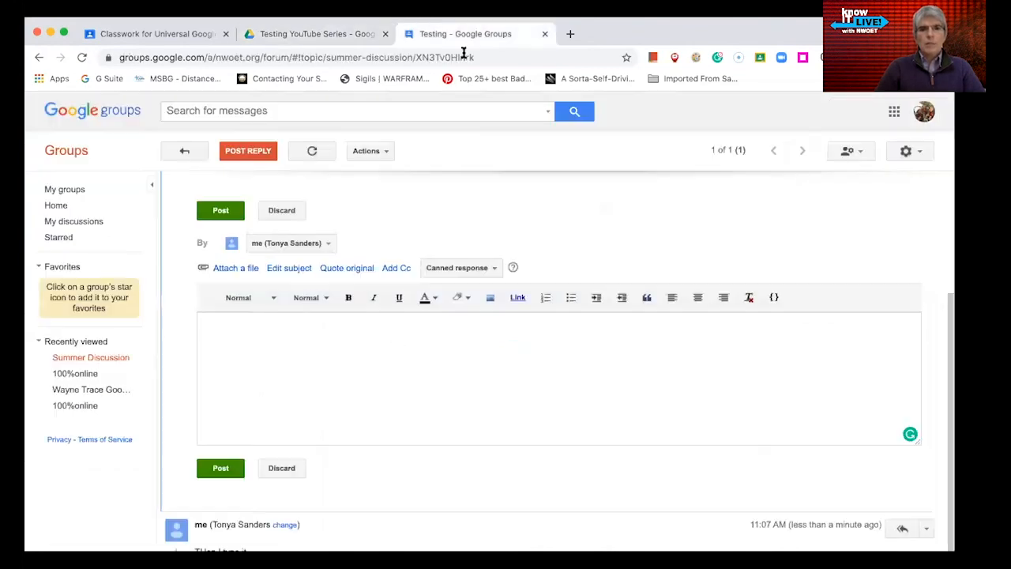
pyautogui.rightClick(268, 351)
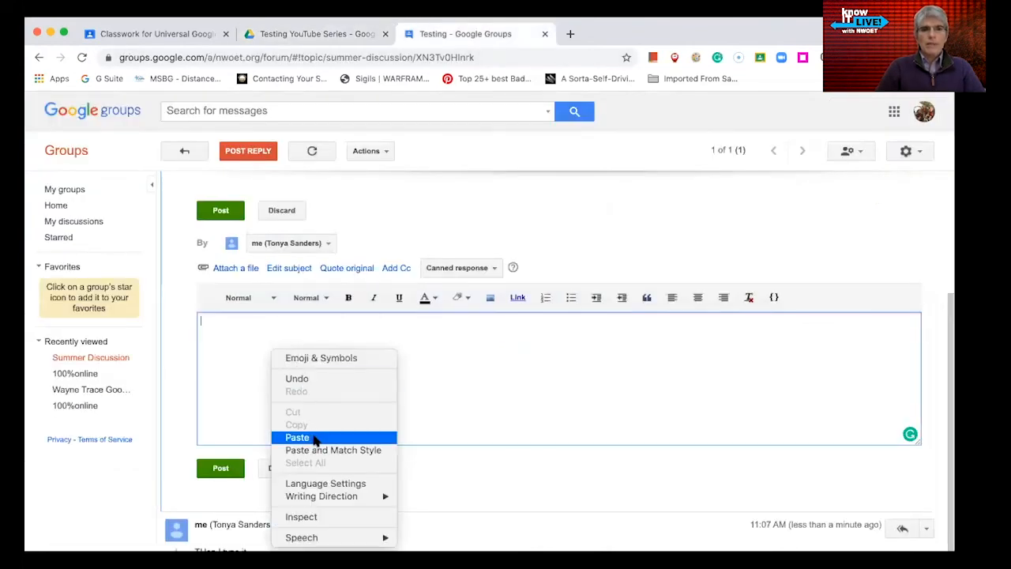
pyautogui.click(315, 435)
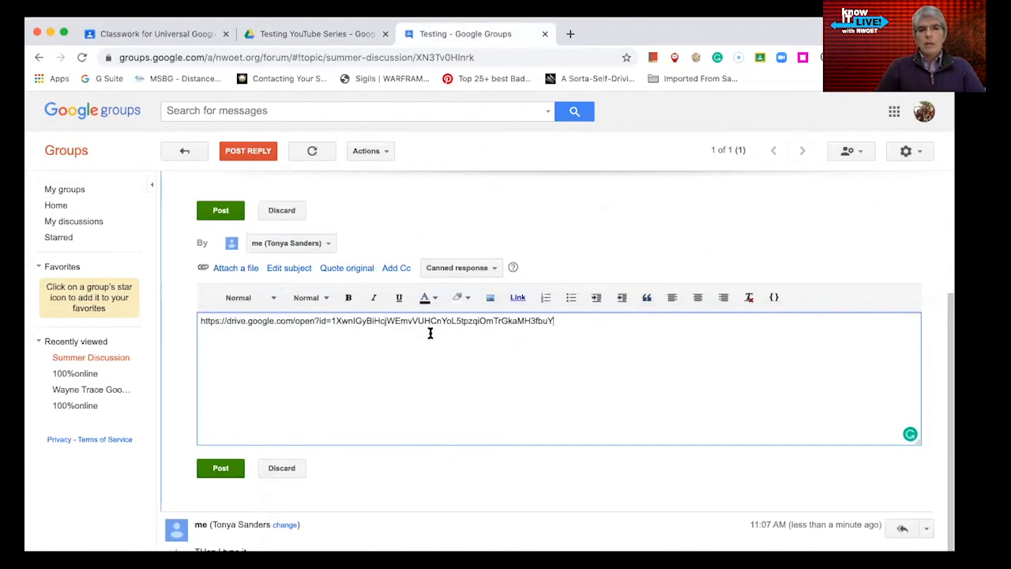
pyautogui.click(220, 468)
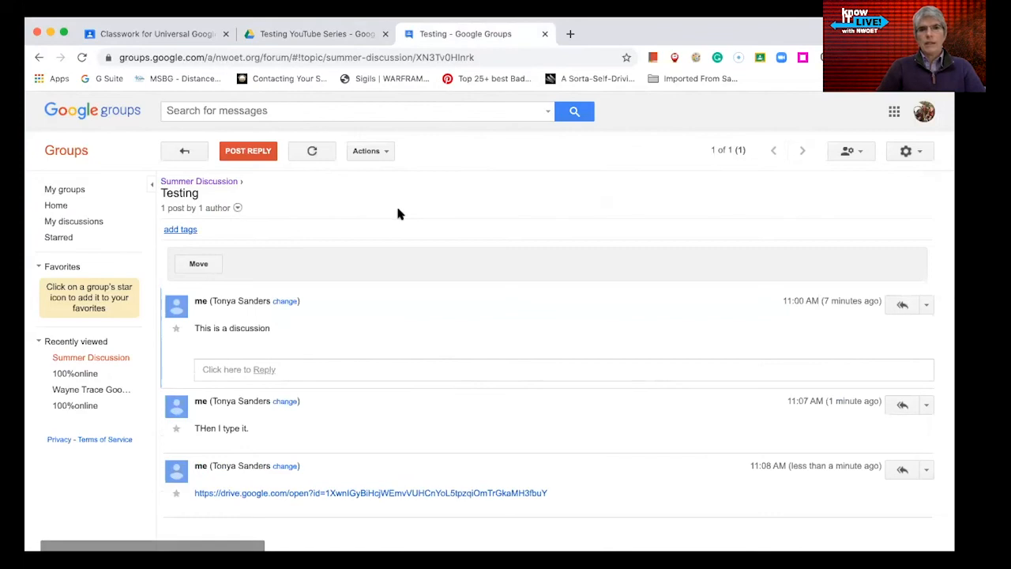
pyautogui.click(368, 151)
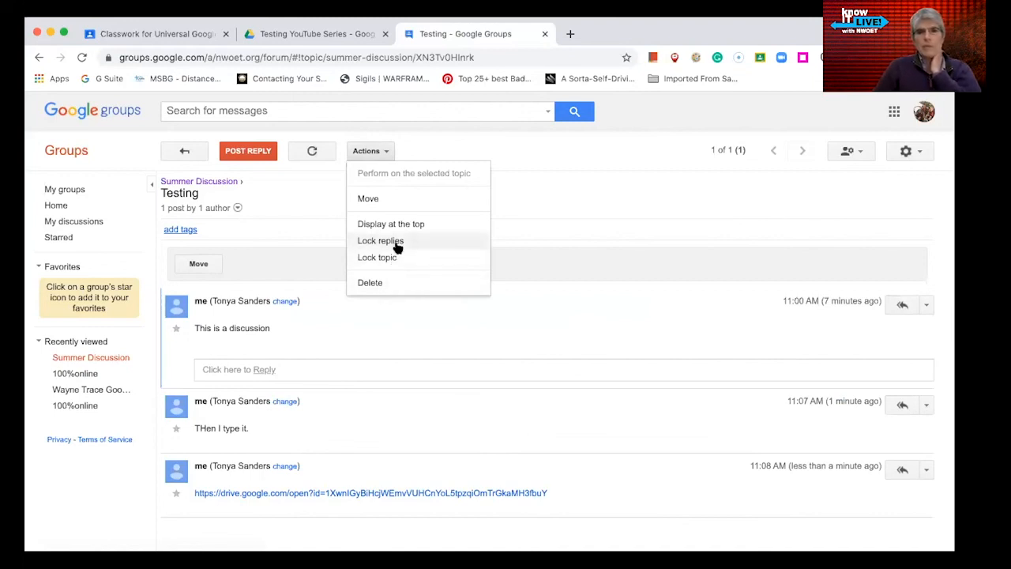
pyautogui.click(610, 213)
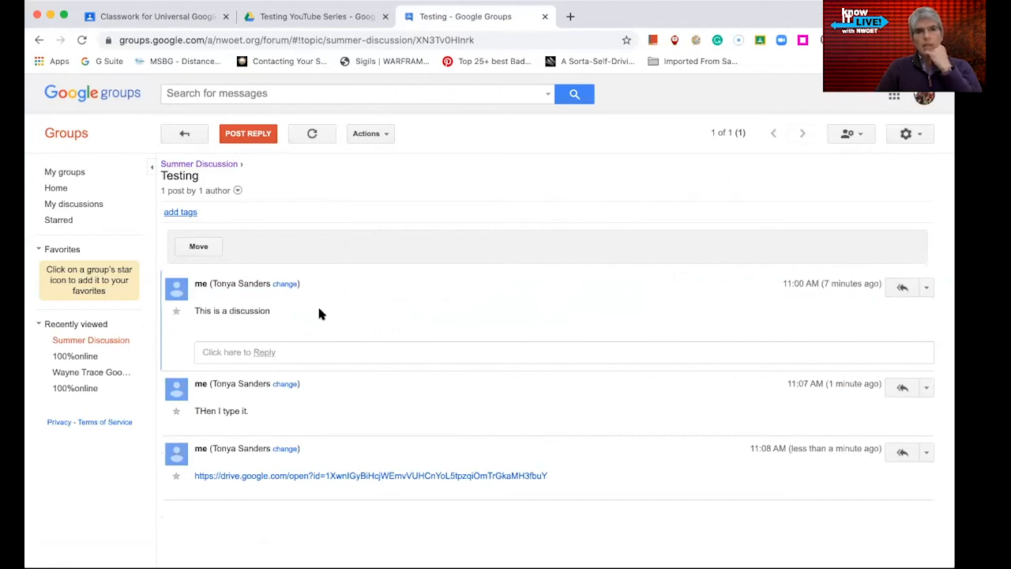
# - Browse the Google apps launcher list, then dismiss it
pyautogui.click(894, 96)
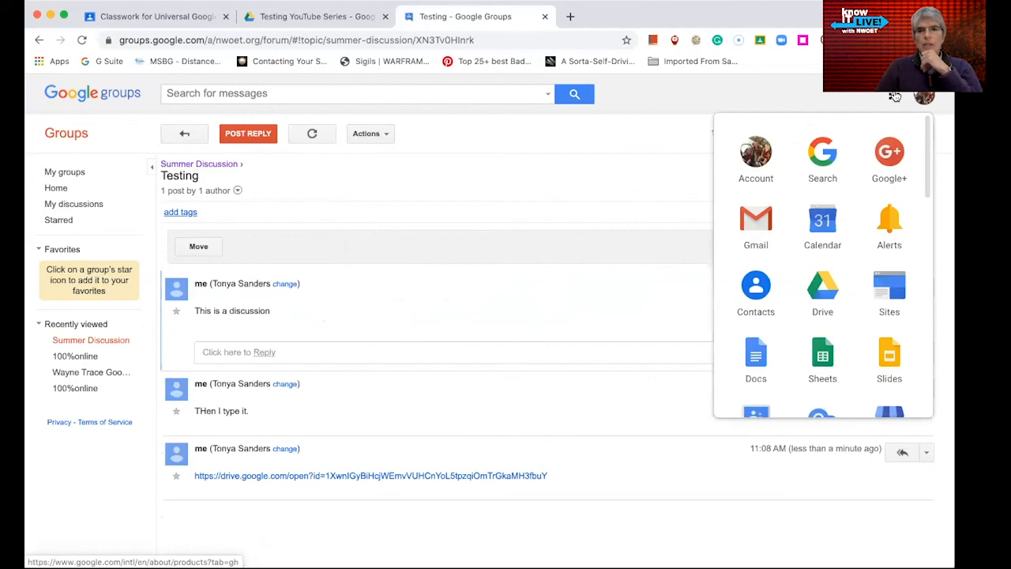
pyautogui.scroll(-3, 810, 267)
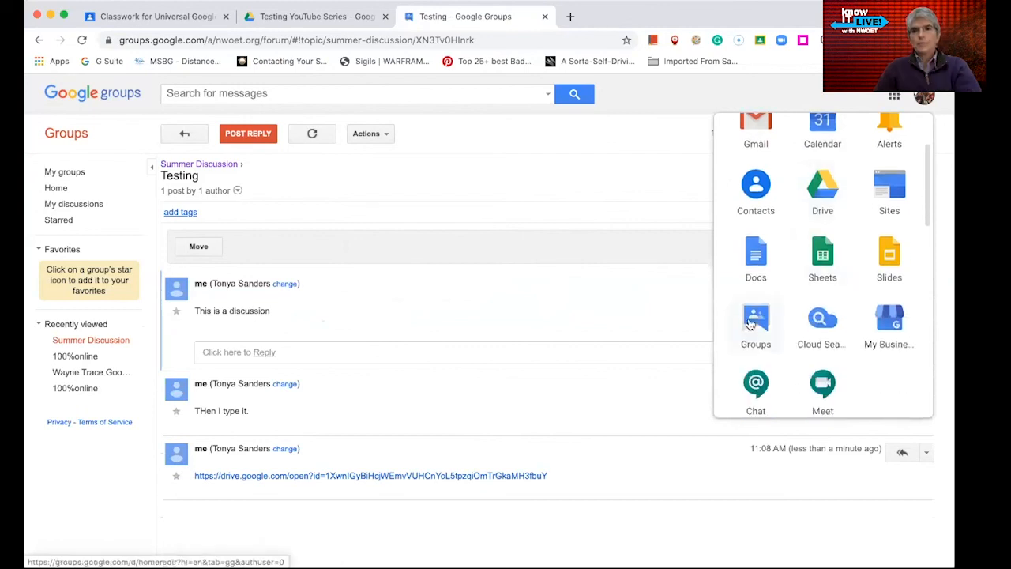
pyautogui.click(521, 185)
# - From My groups, open Summer Discussion's General information settings
pyautogui.click(49, 171)
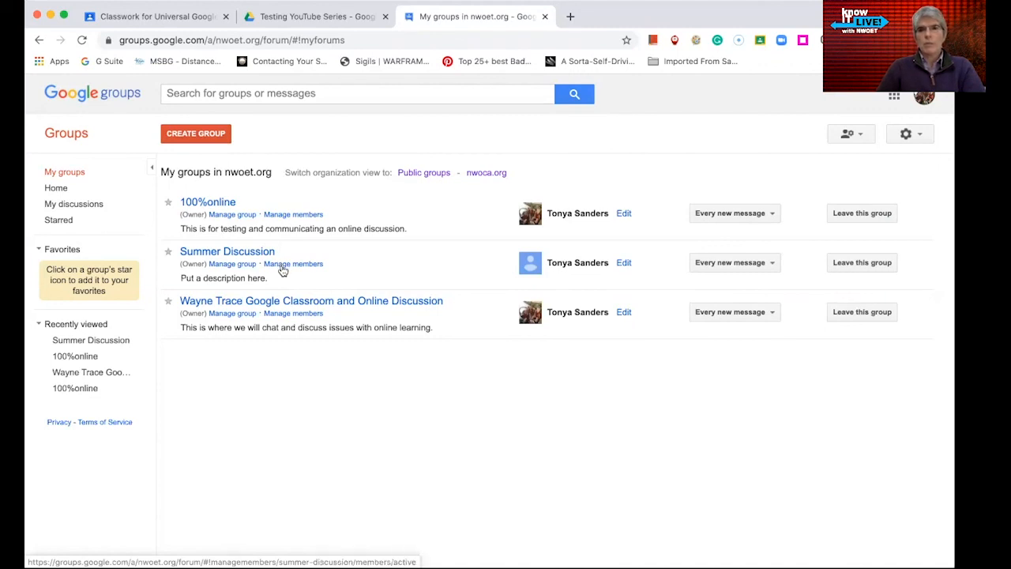
pyautogui.click(234, 266)
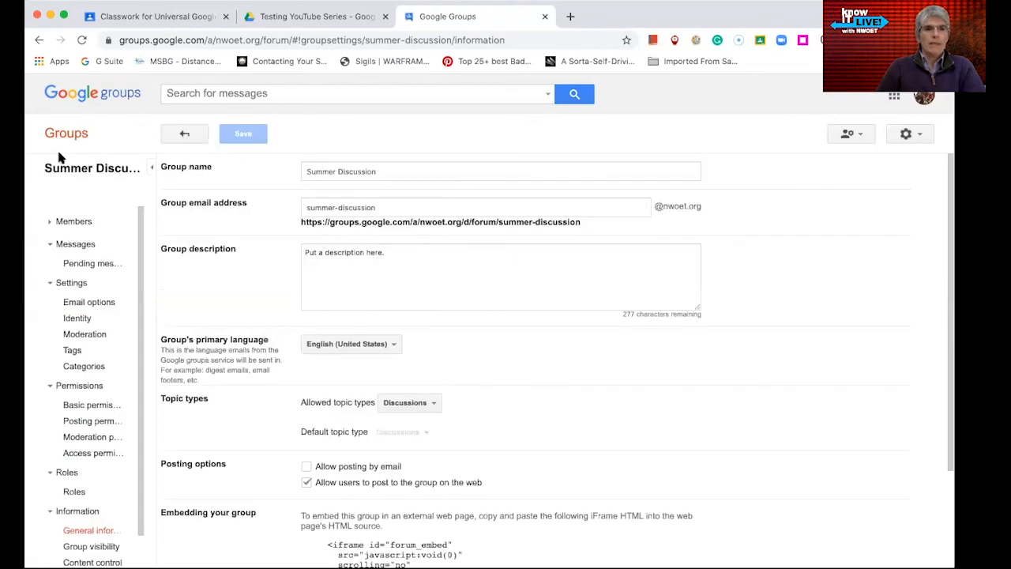
pyautogui.scroll(-2, 68, 391)
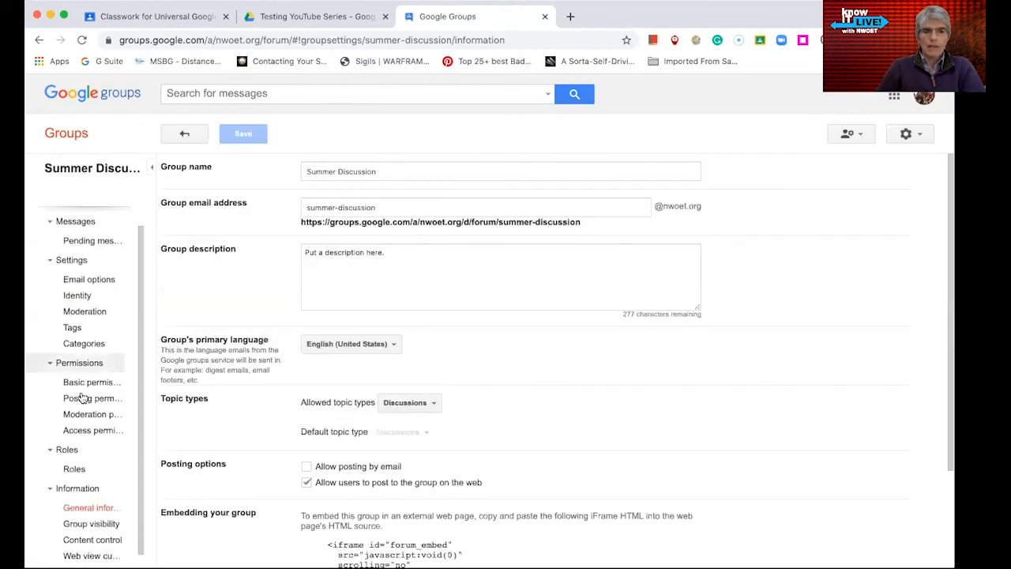